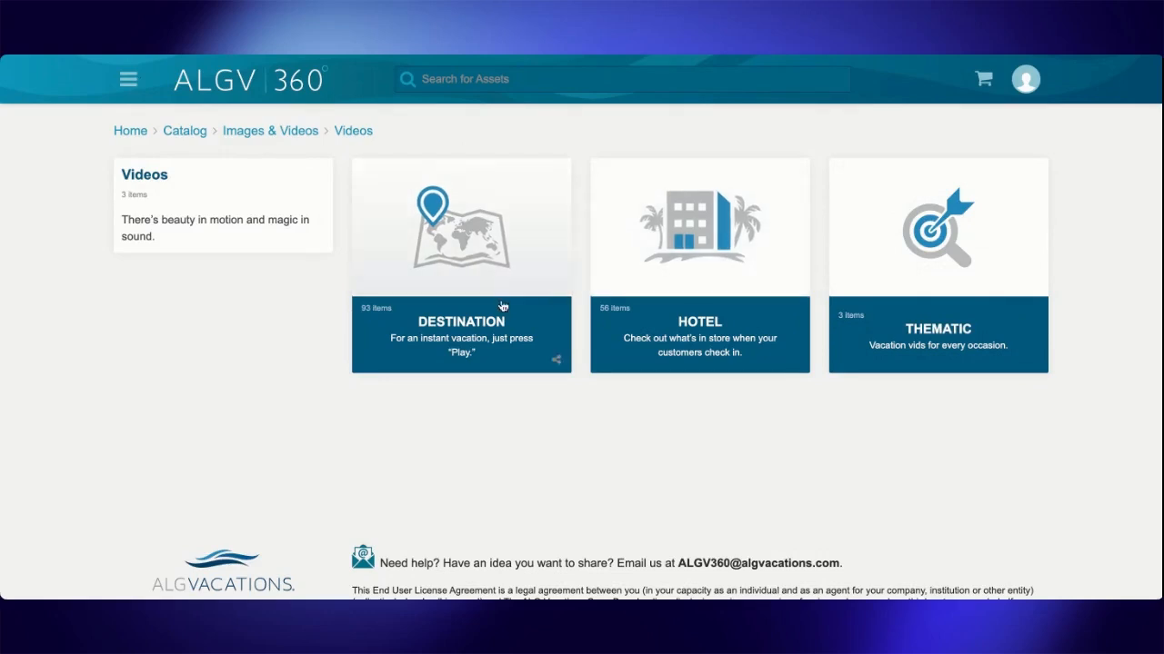
- Open the Destination video category and browse through its first page of videos
left_click(468, 295)
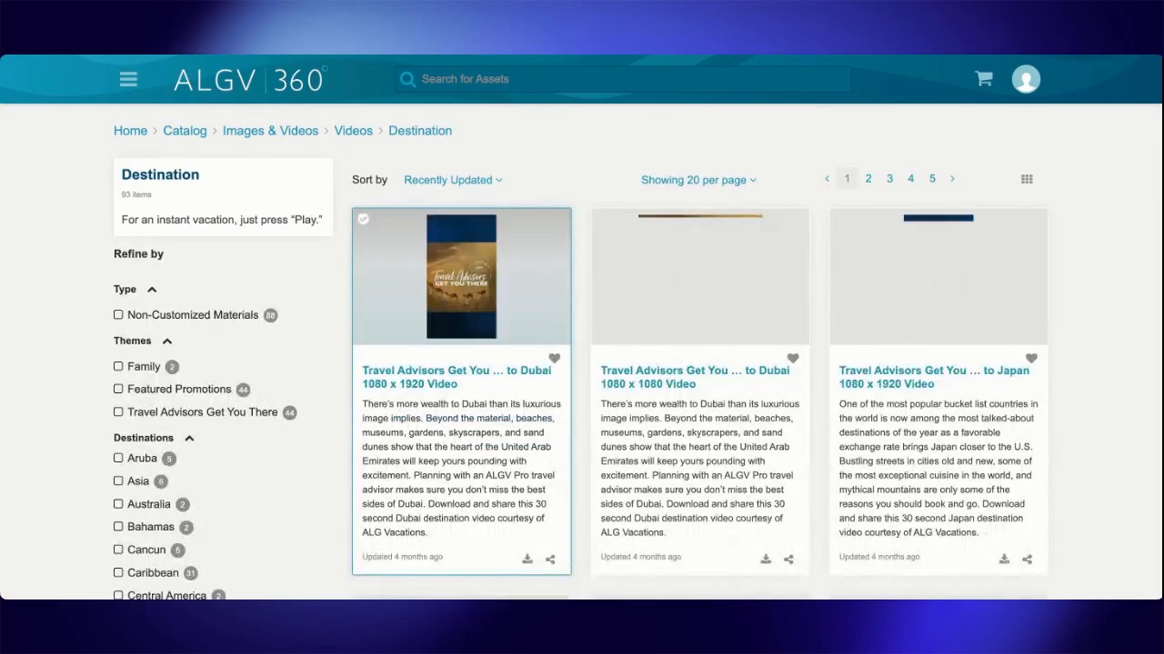
scroll(609, 401, "down", 10)
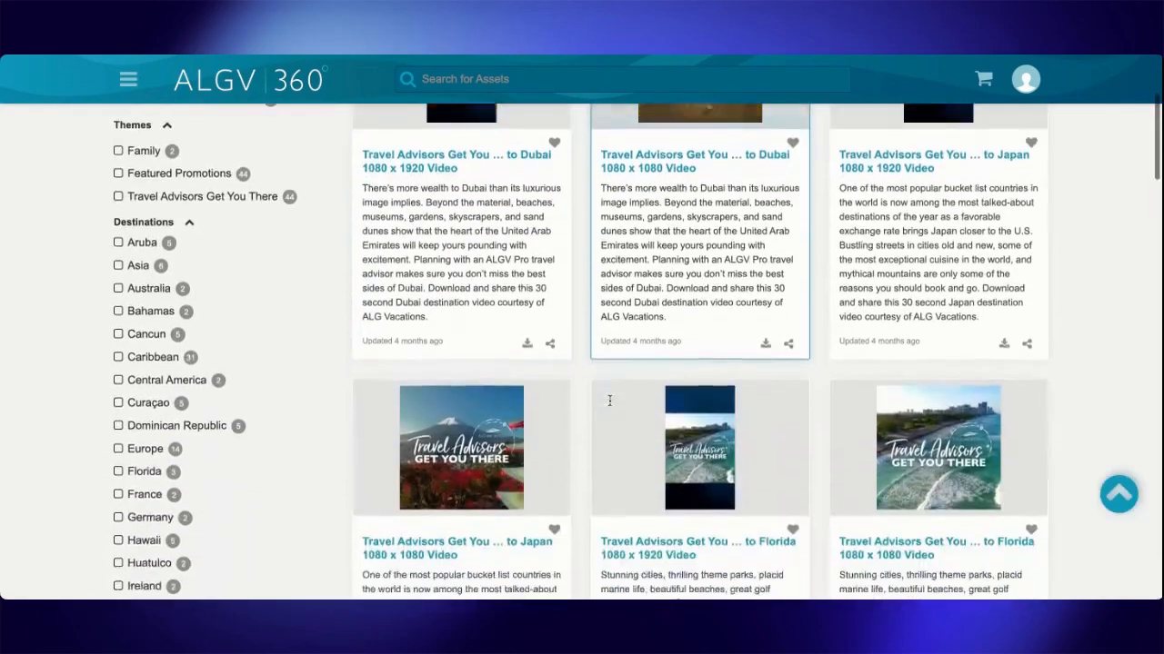
scroll(609, 398, "down", 3)
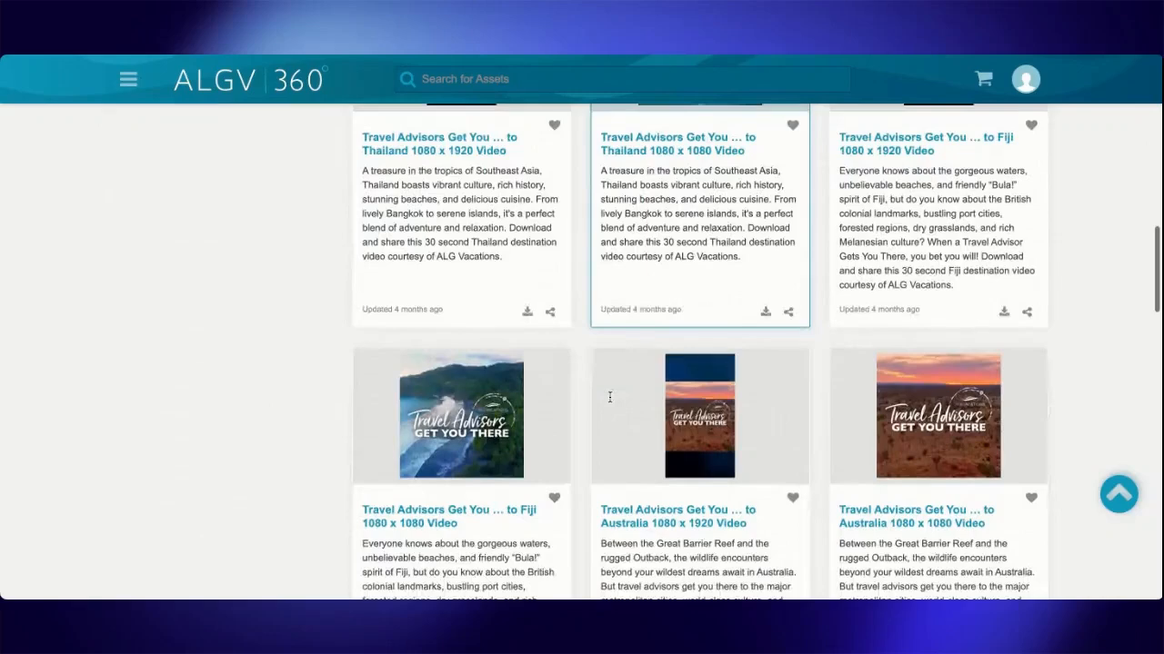
scroll(609, 397, "down", 10)
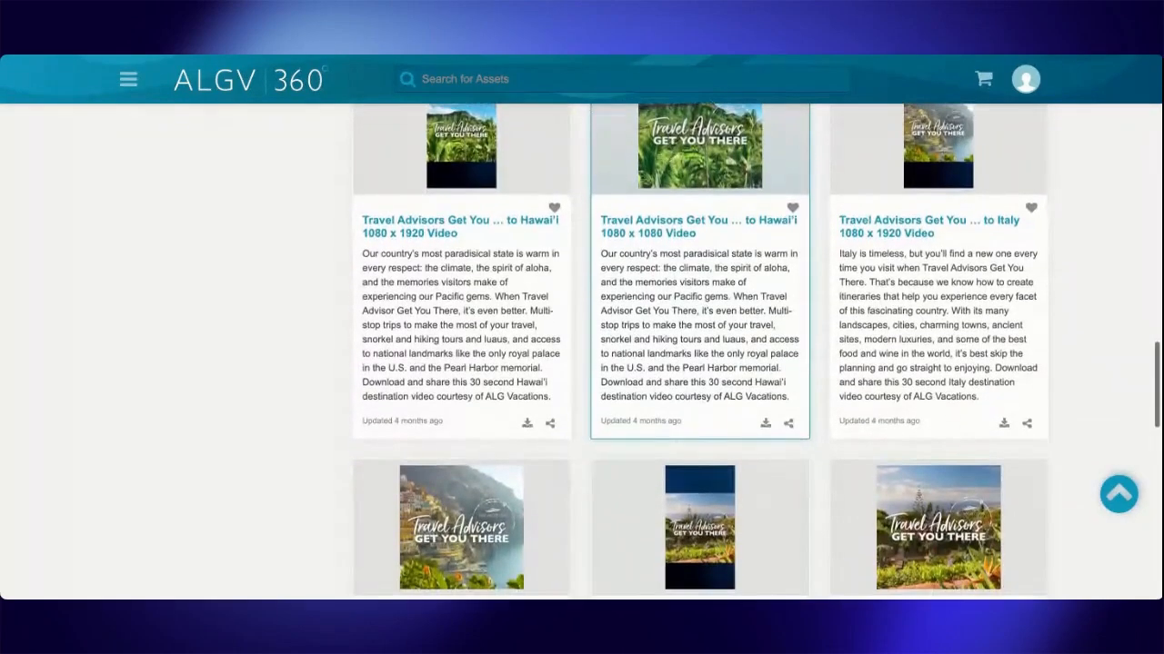
scroll(746, 326, "up", 2)
scroll(754, 364, "down", 8)
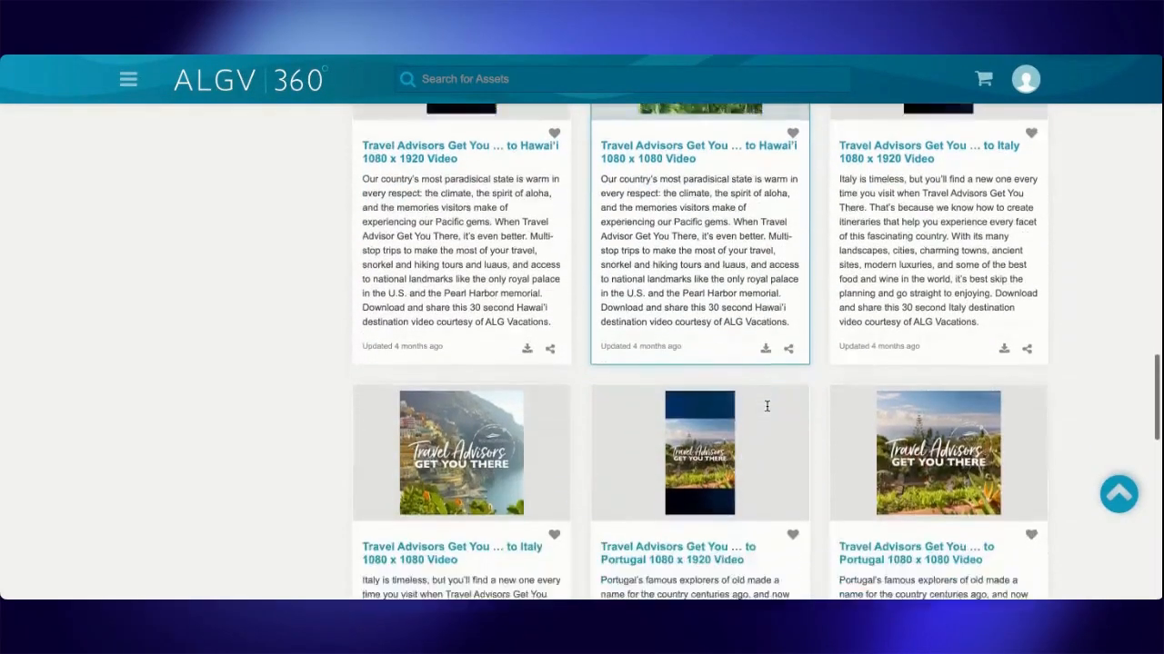
scroll(766, 406, "down", 3)
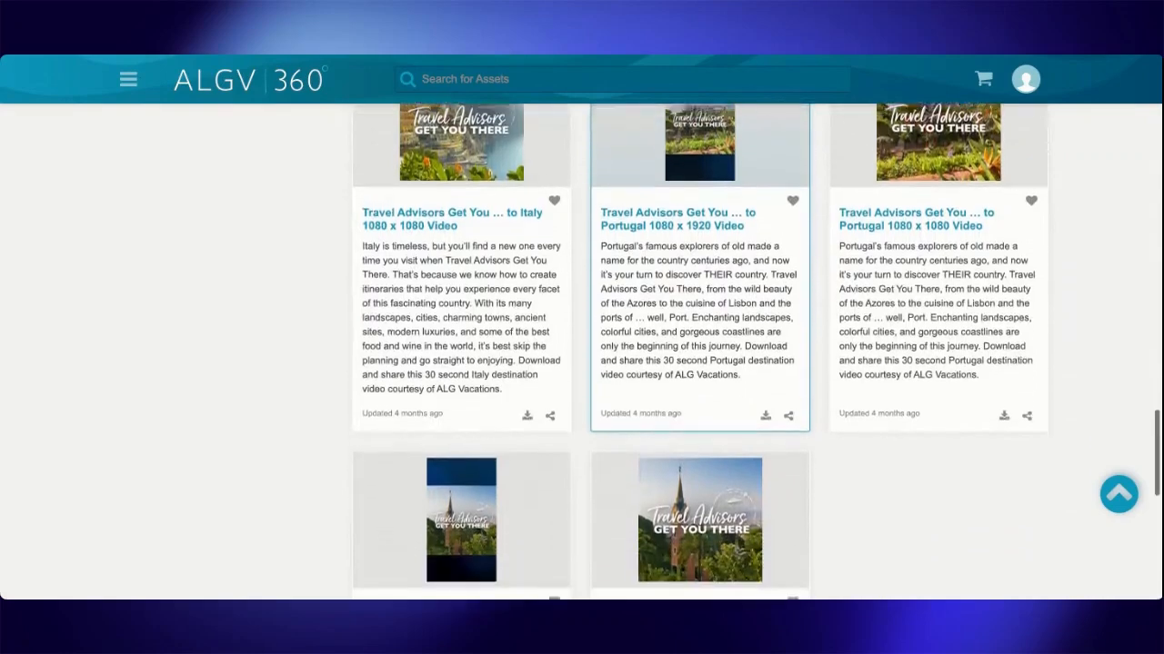
scroll(766, 406, "down", 7)
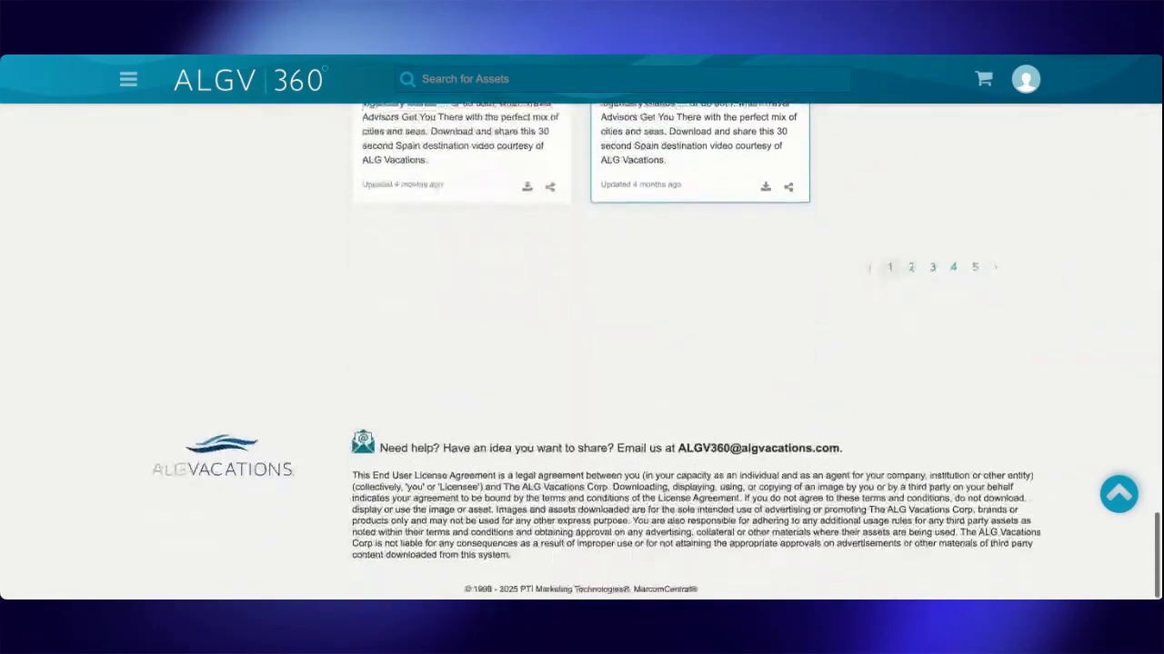
- Go to the second page of Destination videos and browse through them
left_click(910, 270)
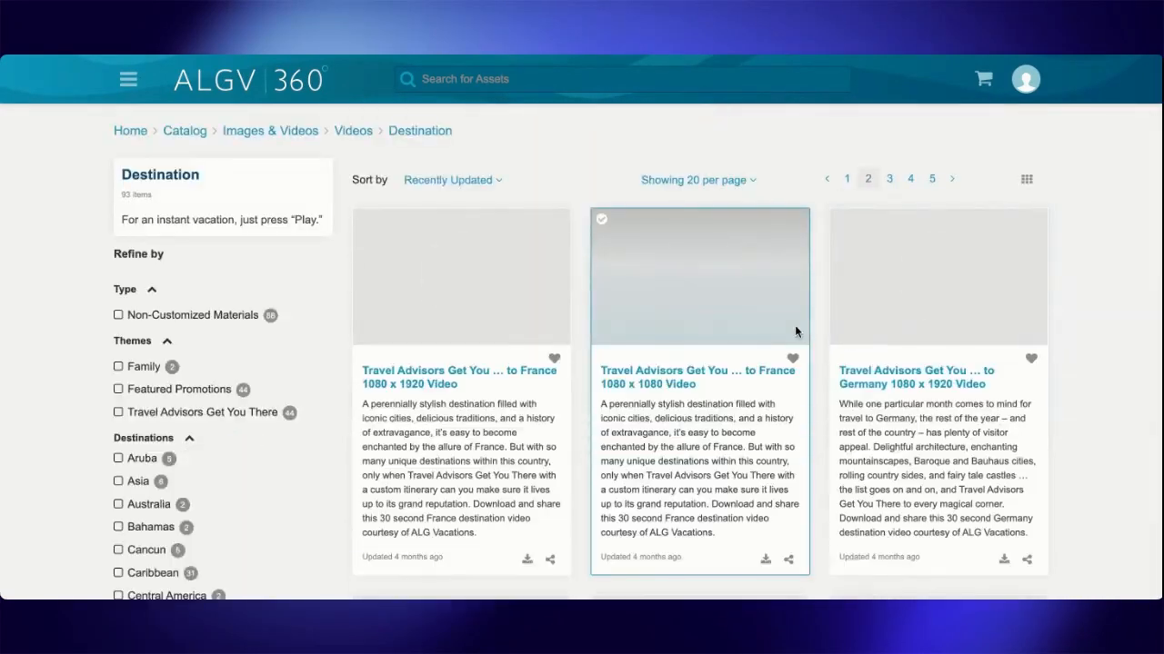
scroll(794, 325, "down", 2)
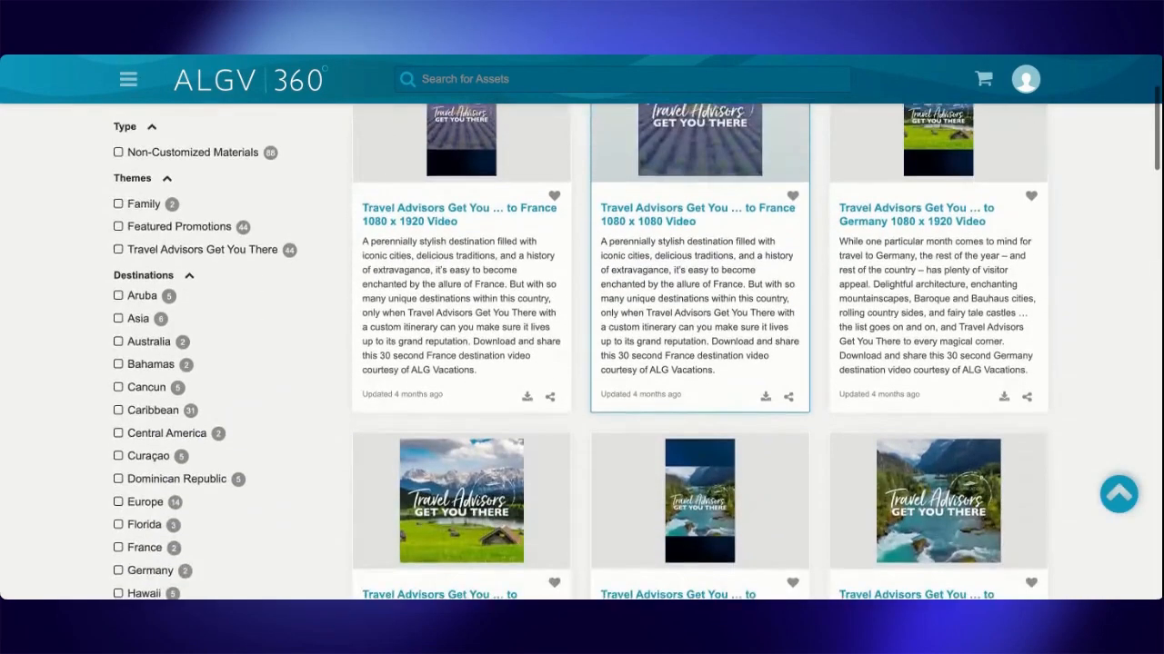
scroll(794, 324, "down", 3)
scroll(700, 409, "down", 6)
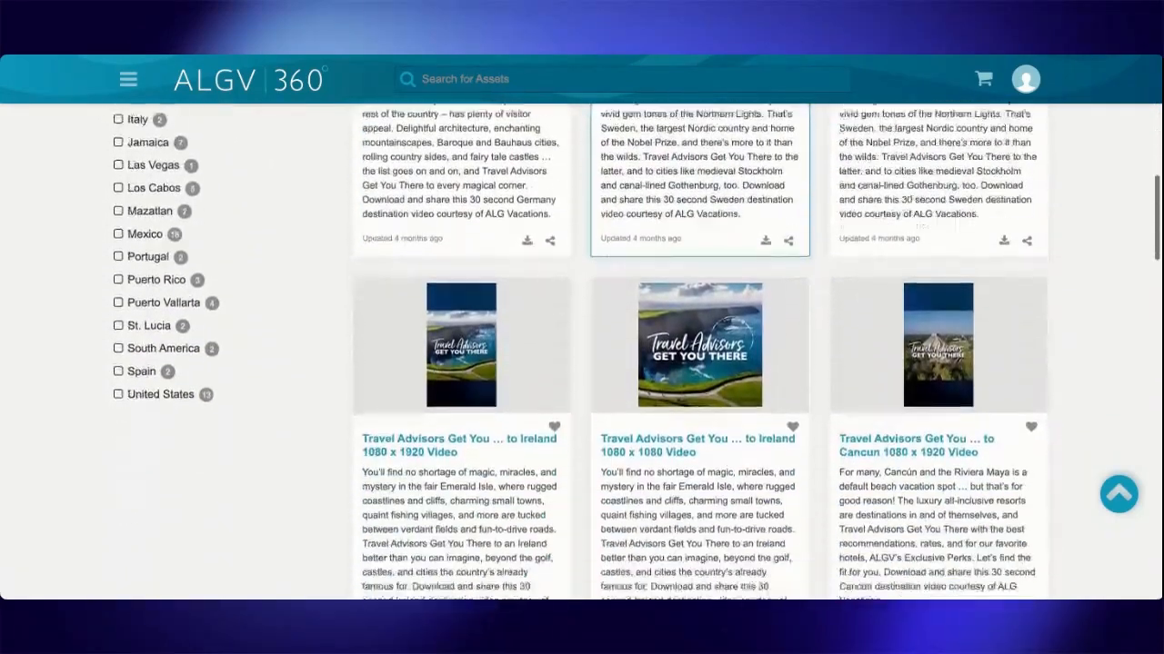
scroll(700, 363, "up", 1)
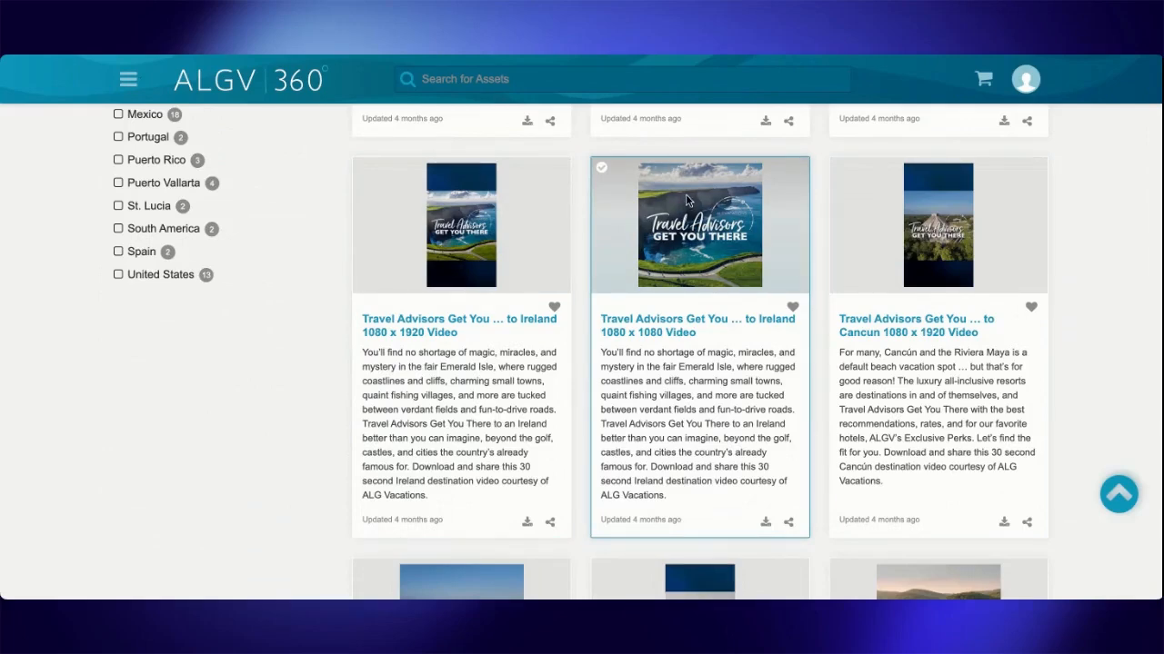
scroll(909, 309, "down", 2)
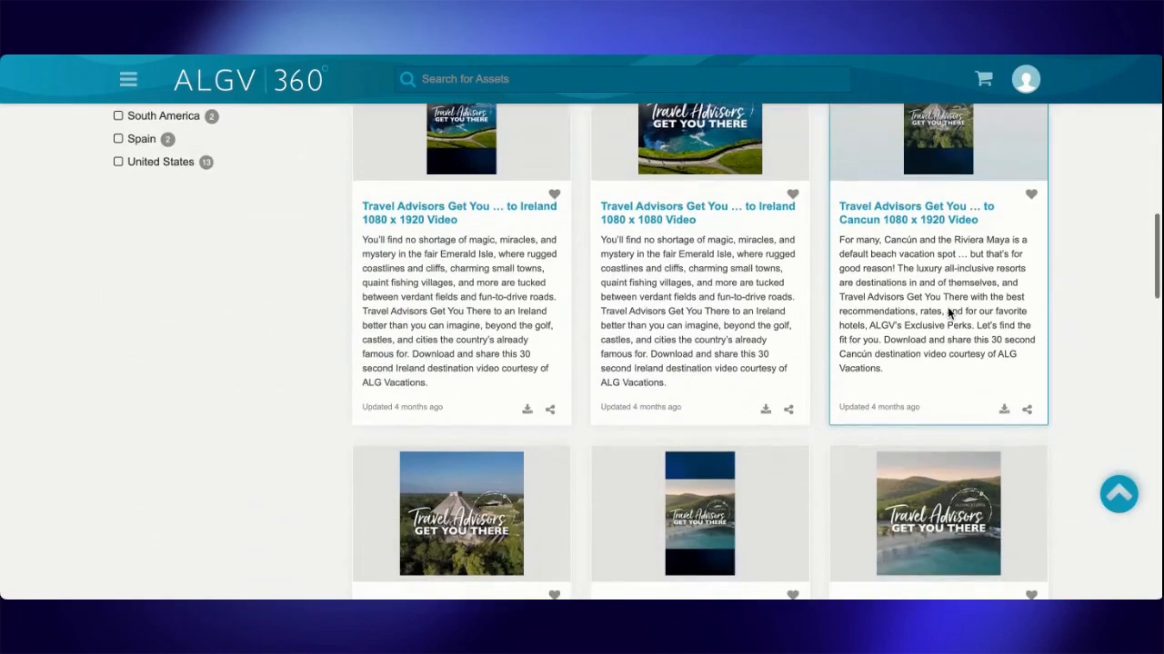
scroll(787, 437, "down", 3)
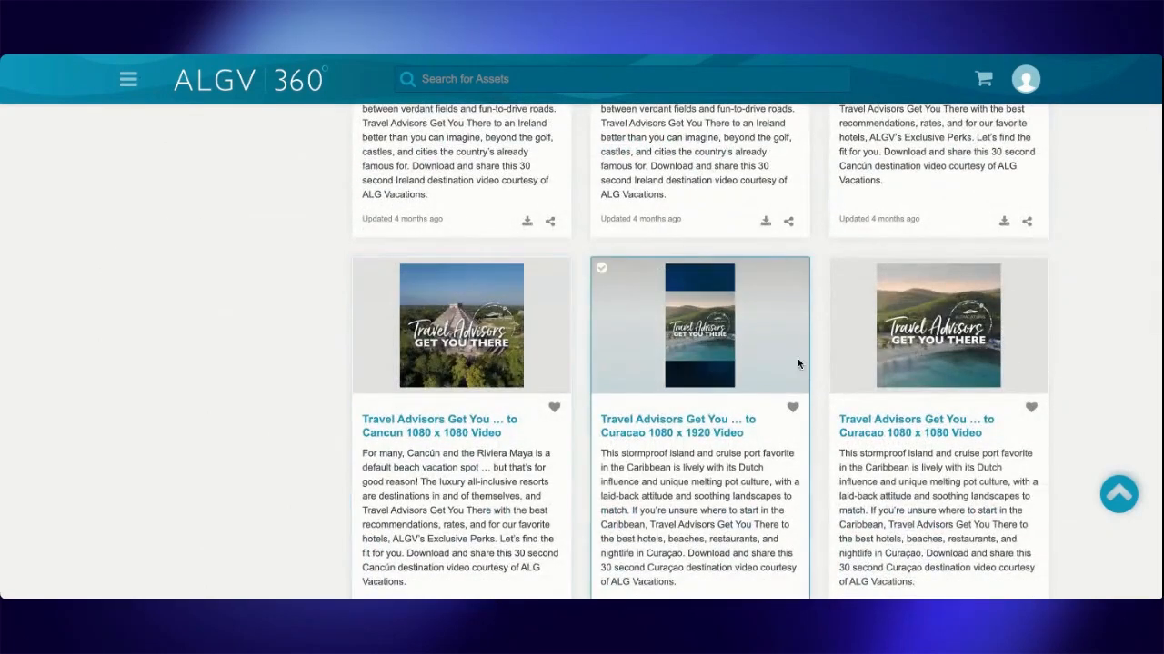
- Download the Travel Advisors Get You … to Cancun 1080 x 1920 Video file
scroll(791, 363, "up", 2)
scroll(779, 348, "up", 3)
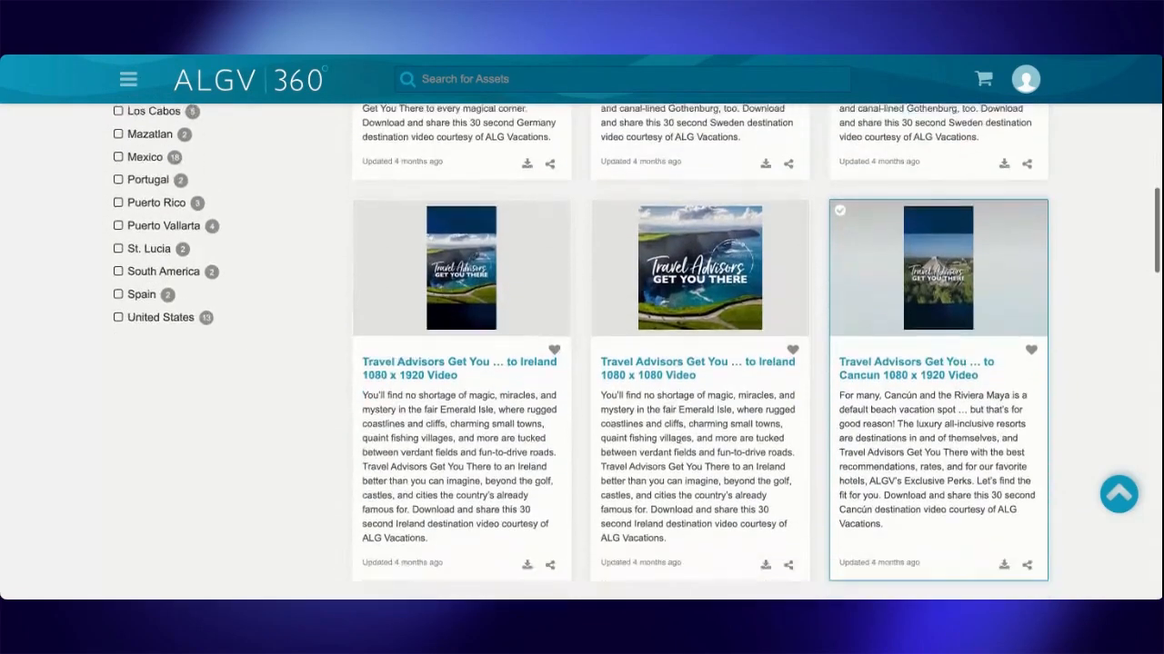
scroll(1042, 421, "down", 1)
scroll(1042, 420, "up", 1)
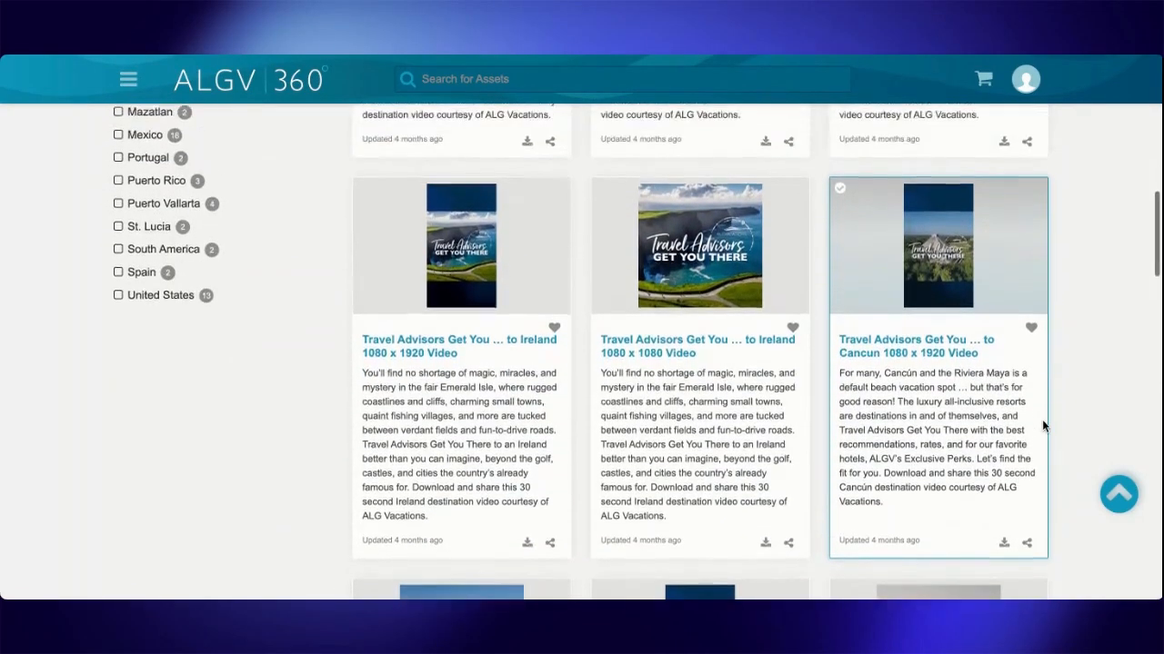
left_click(1006, 542)
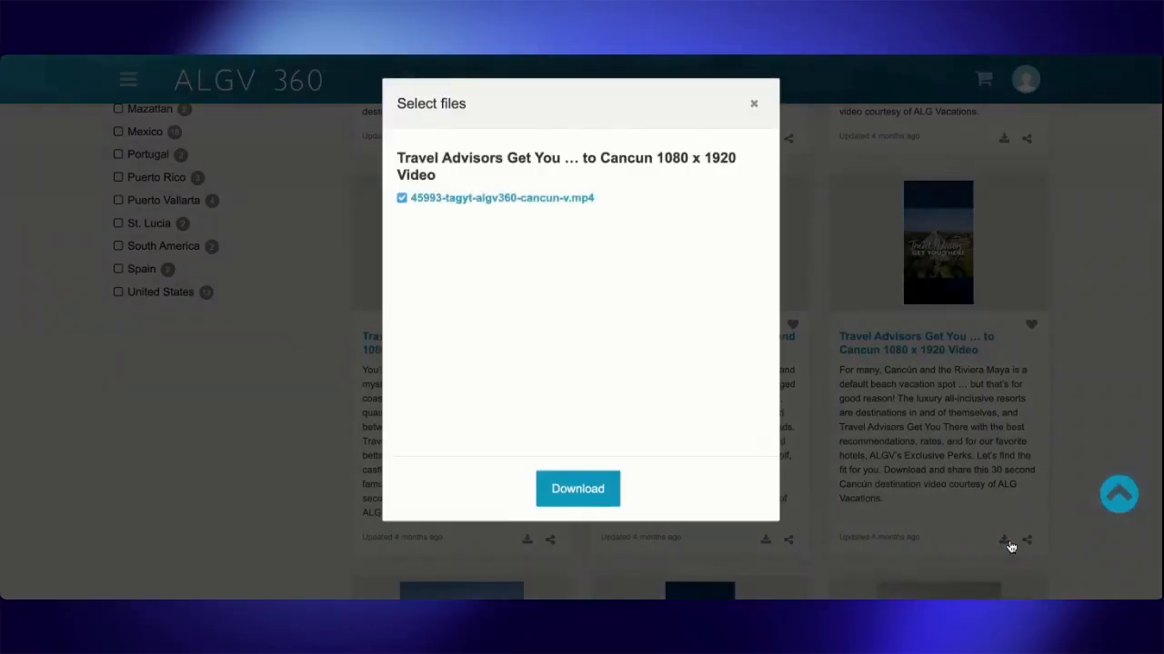
left_click(573, 500)
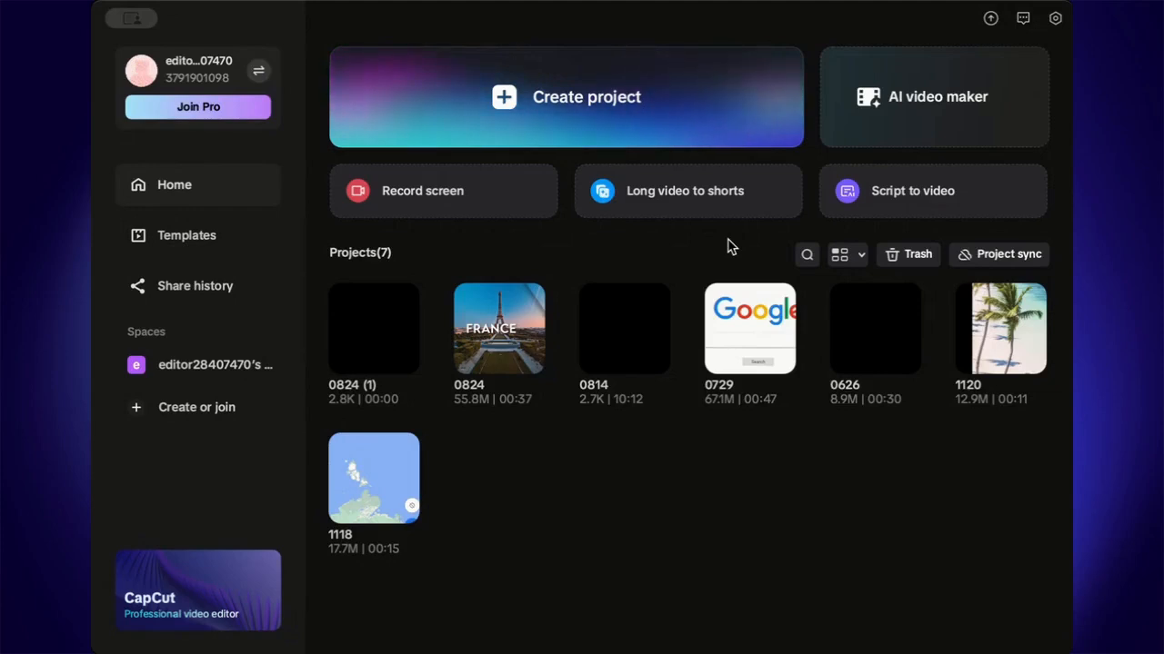
- Switch to CapCut, create a new project and import 45993-tagyt-algv360-cancun-v.mp4 from the Passports To Profits folder
left_click(543, 108)
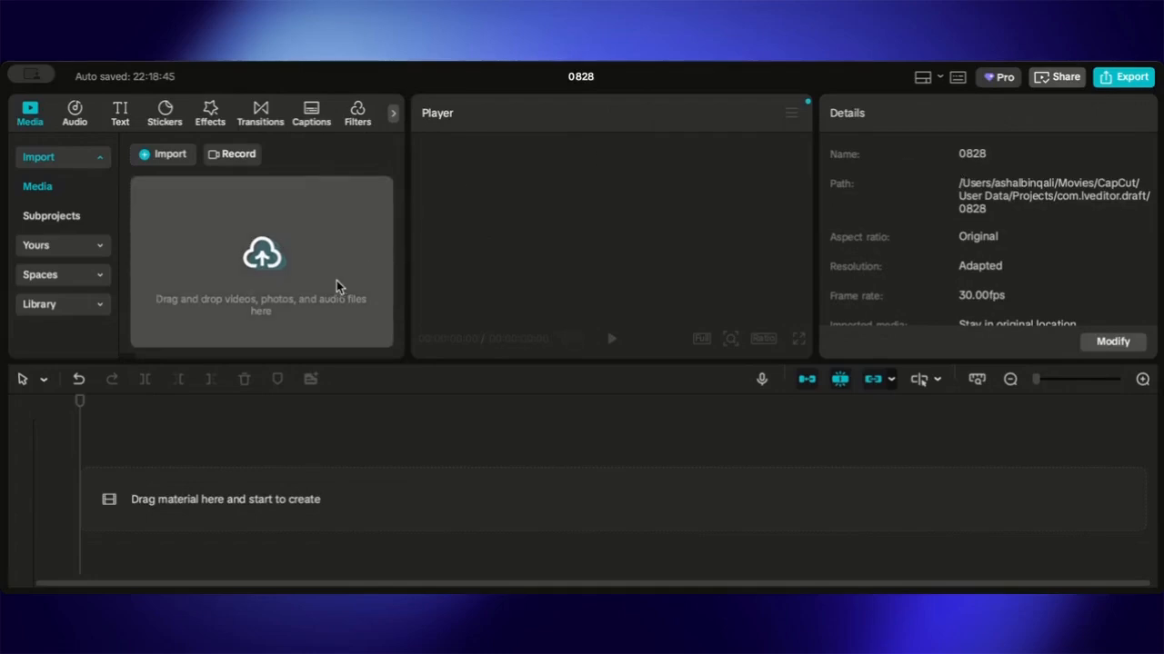
left_click(264, 259)
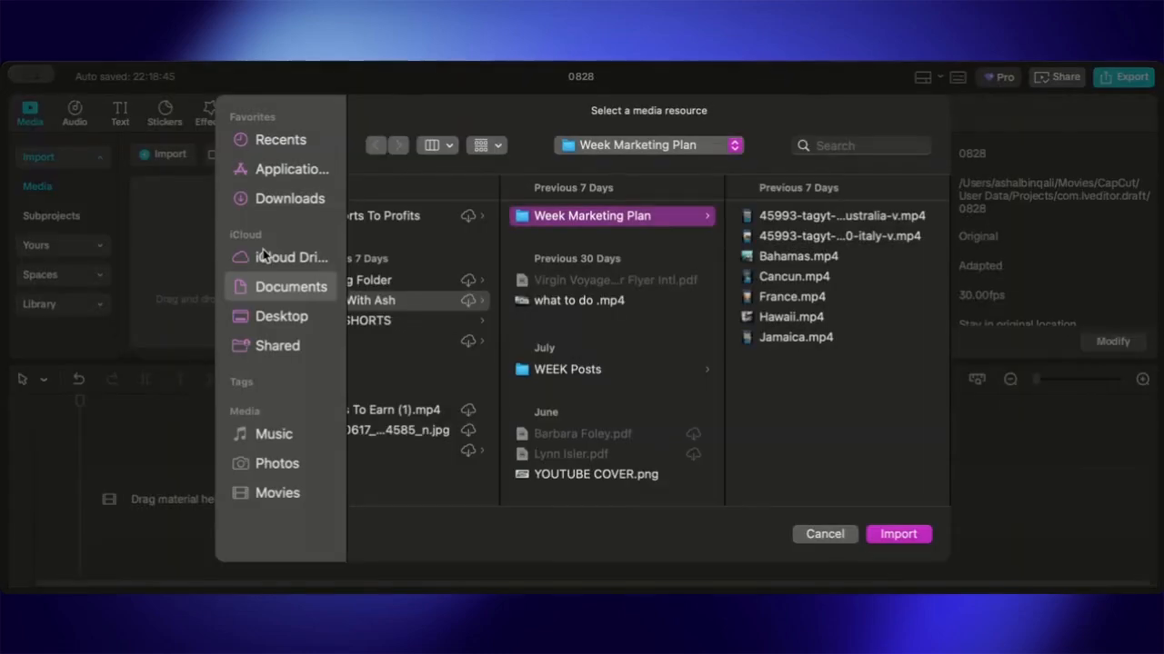
left_click(465, 218)
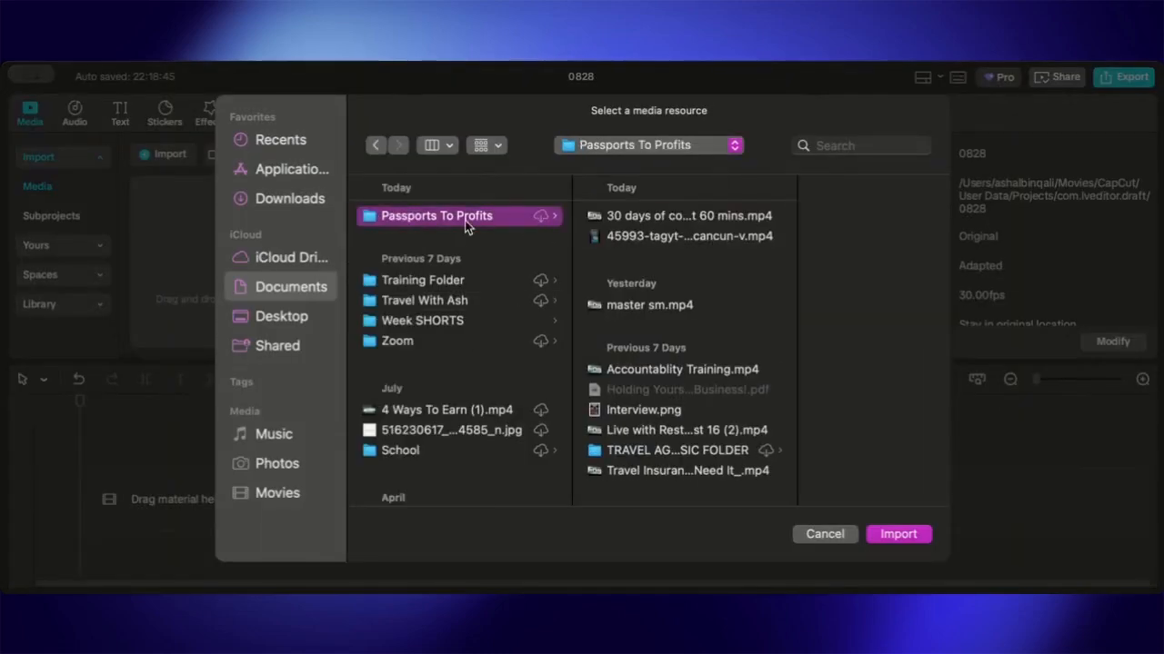
left_click(683, 236)
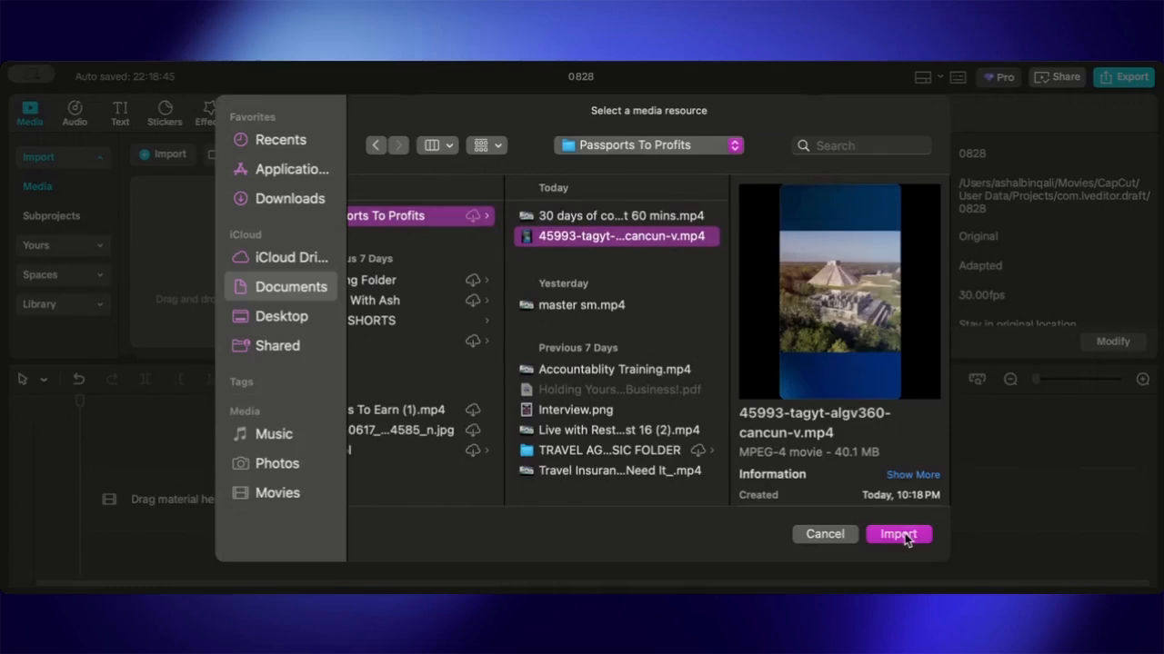
left_click(899, 534)
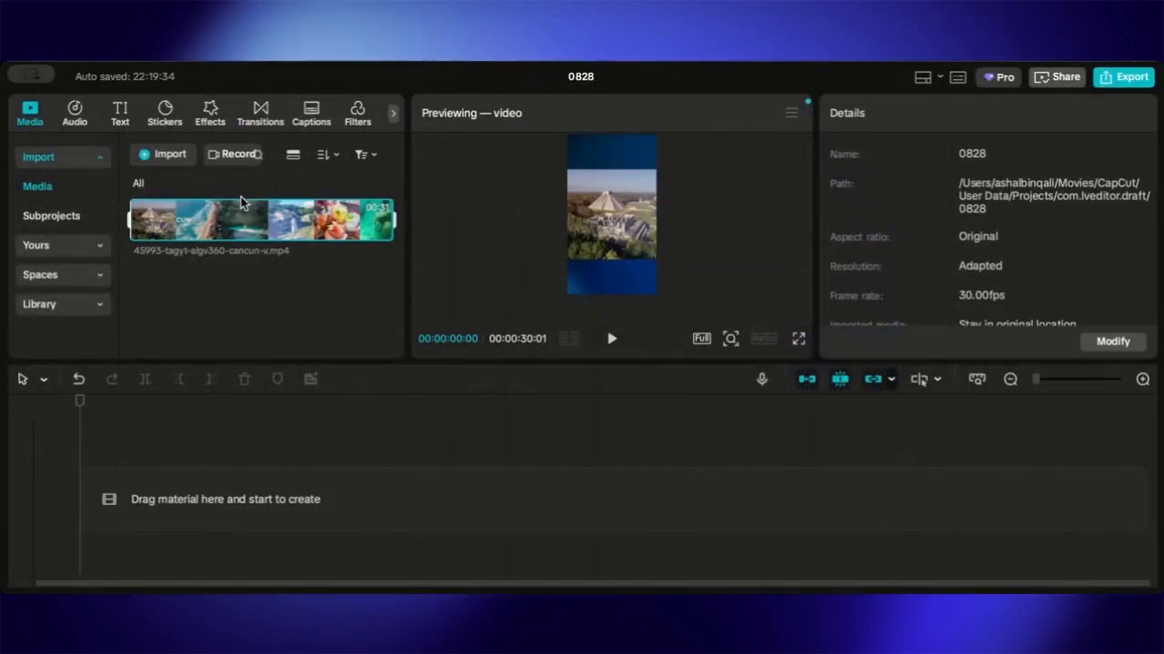
- Import the copy_C66AA28C-CC07-4FB2-8A5D-9AB25978DB2B.mov clip into the project media
mouse_move(241, 207)
left_click(84, 246)
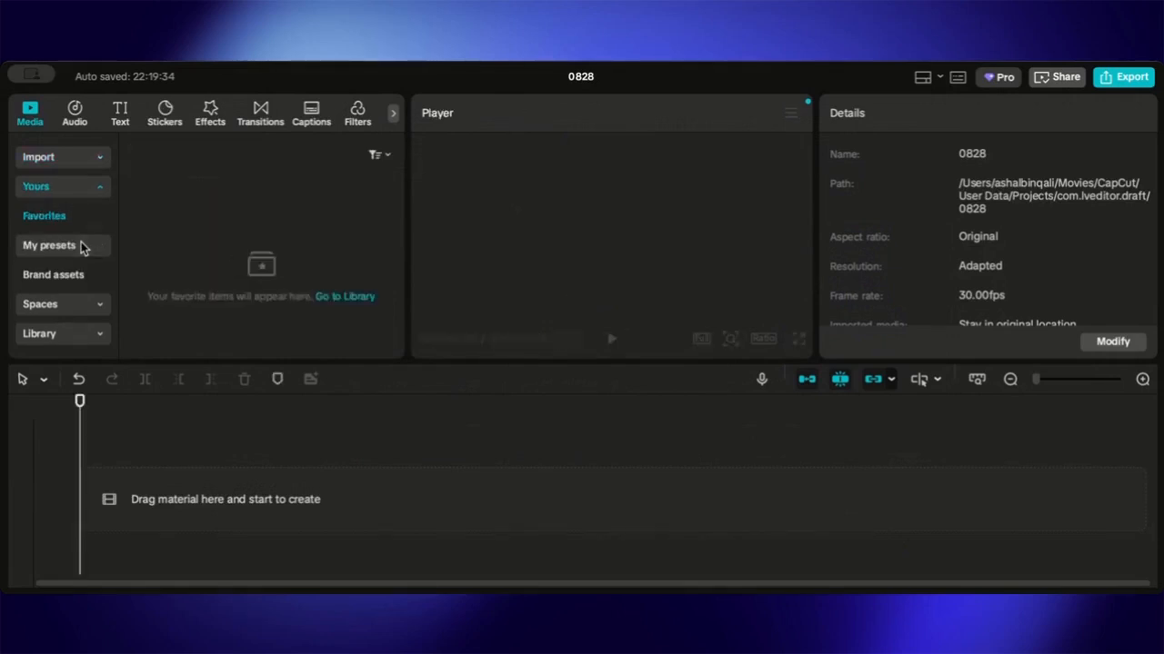
left_click(63, 188)
left_click(68, 157)
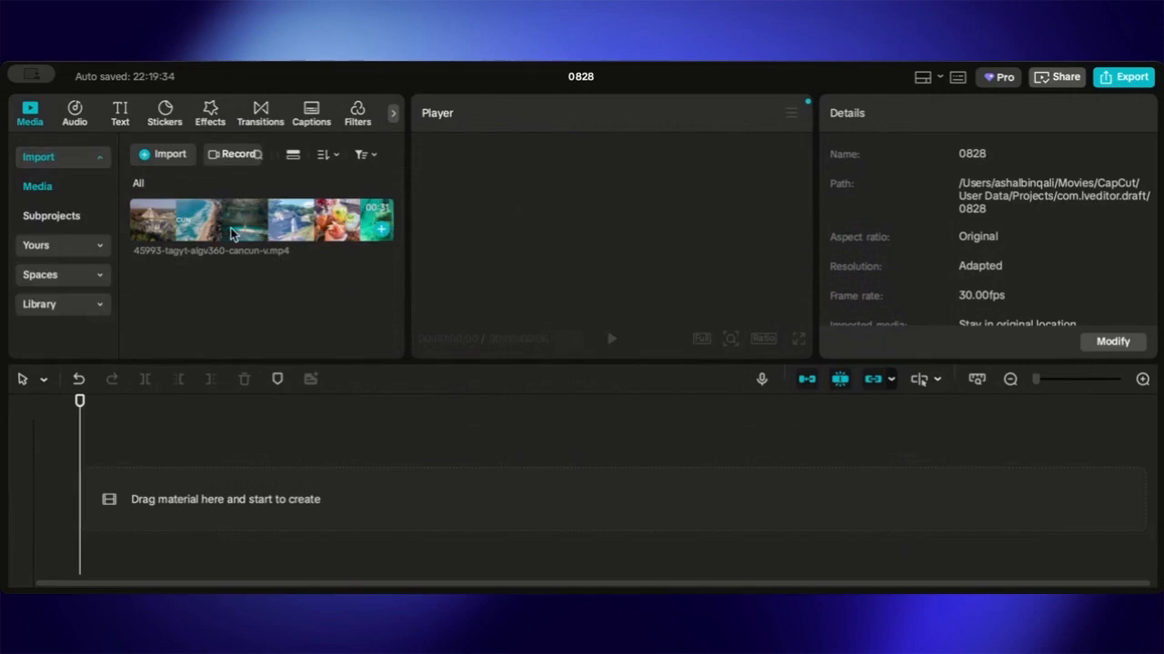
left_click(166, 154)
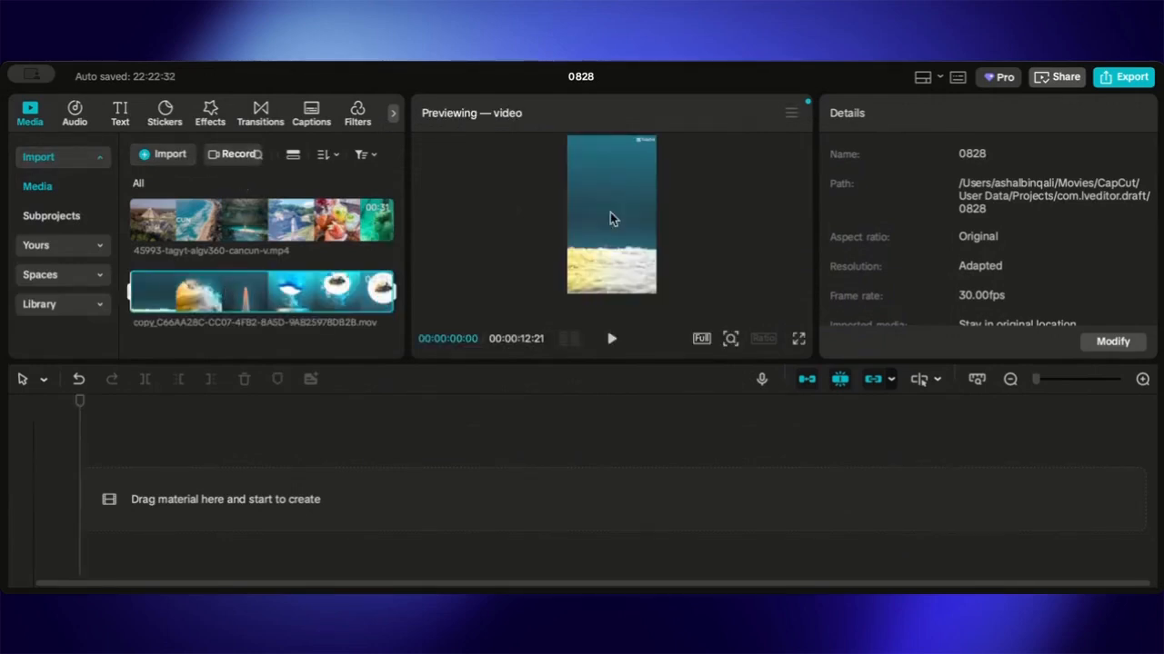
- Place the Cancun video on the timeline, followed by the copy_C66AA28C clip right after it
scroll(715, 226, "up", 3)
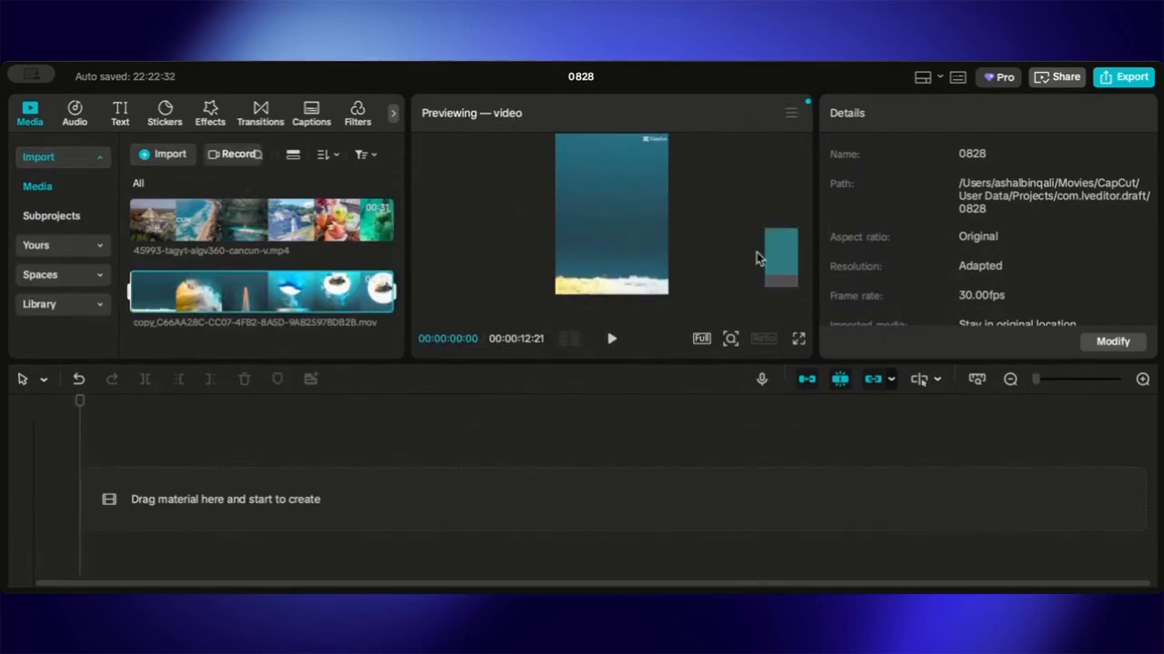
scroll(682, 257, "up", 1)
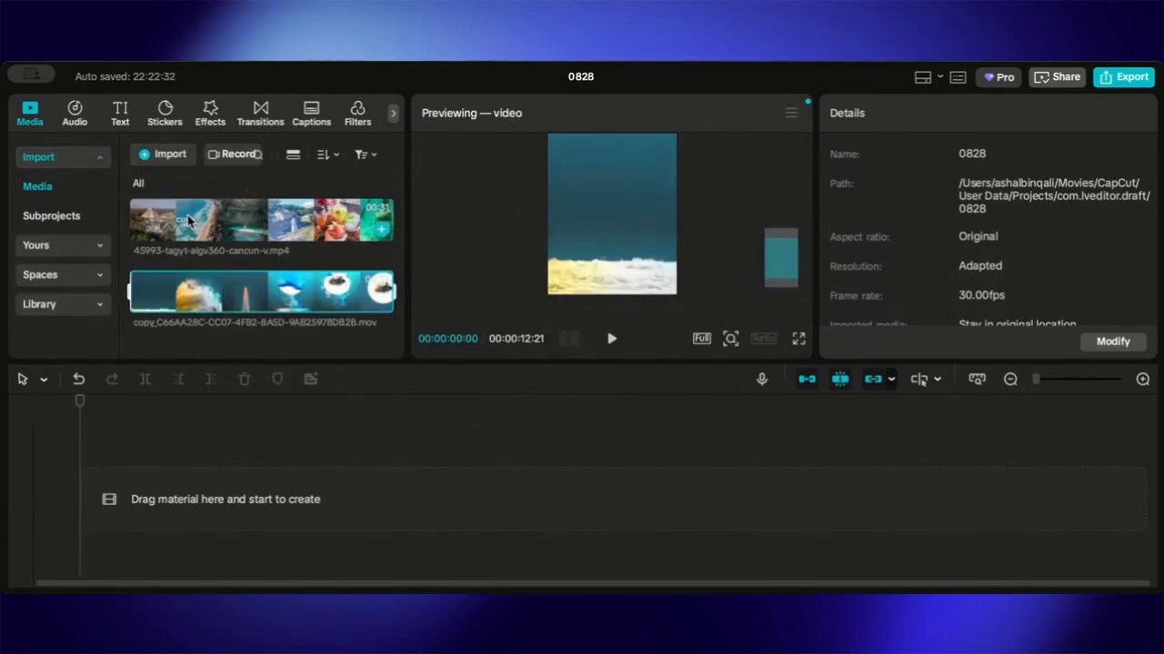
left_click_drag(188, 220, 173, 491)
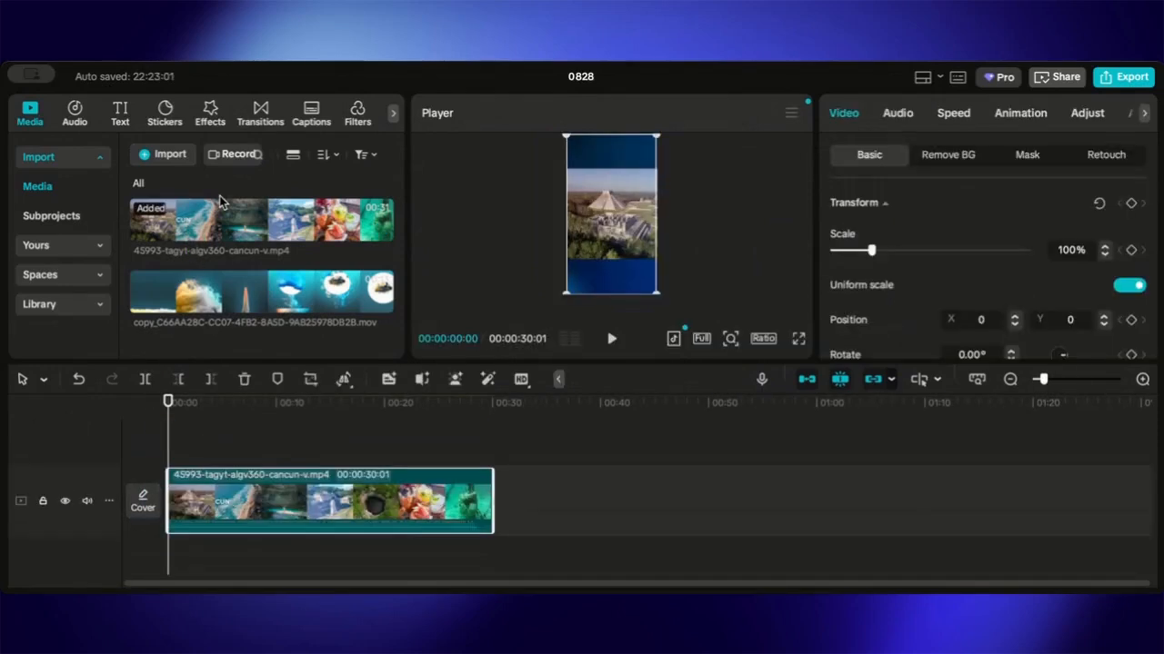
left_click_drag(247, 302, 516, 502)
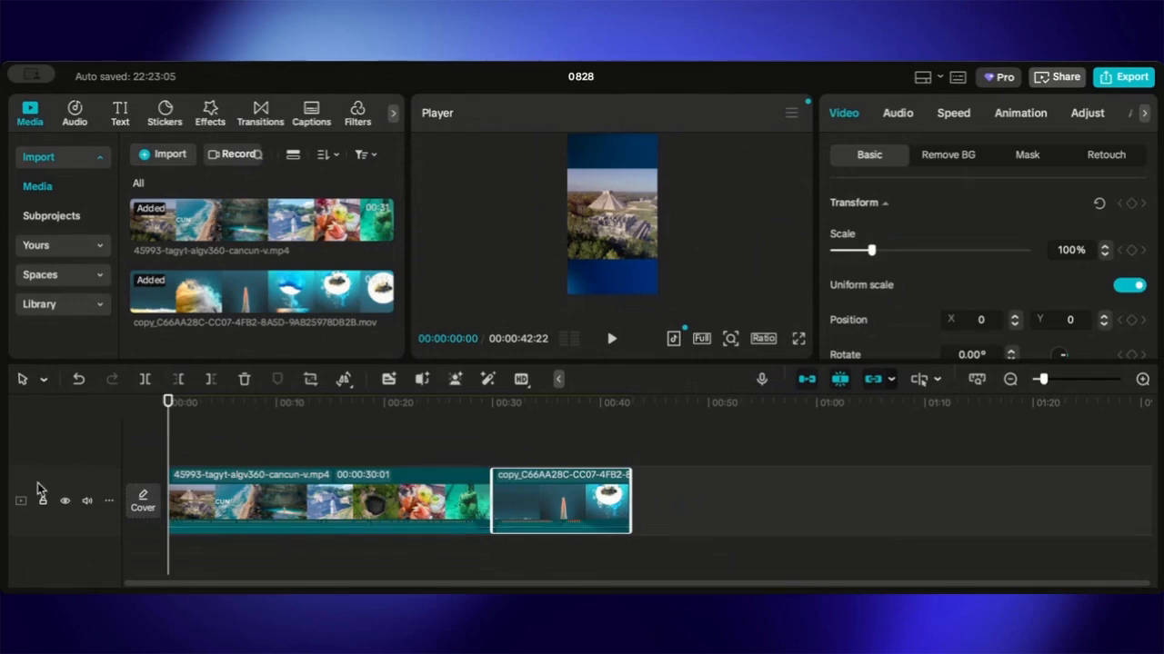
- Mute the audio of the main video track and play back the timeline from the start
left_click(85, 502)
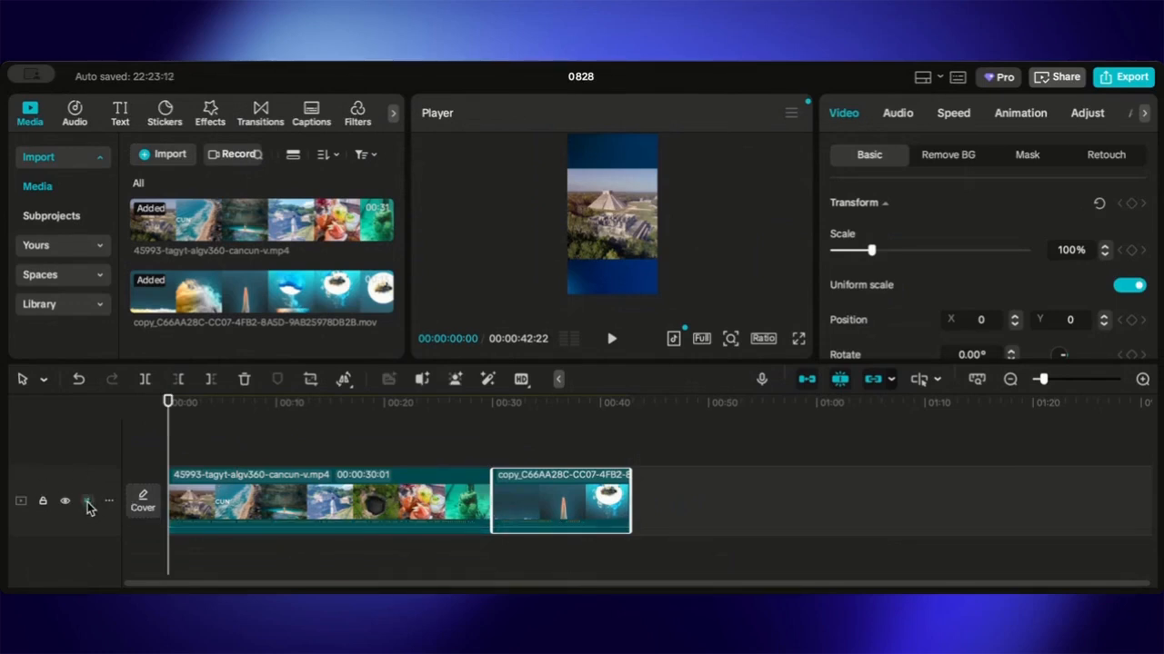
left_click(318, 509)
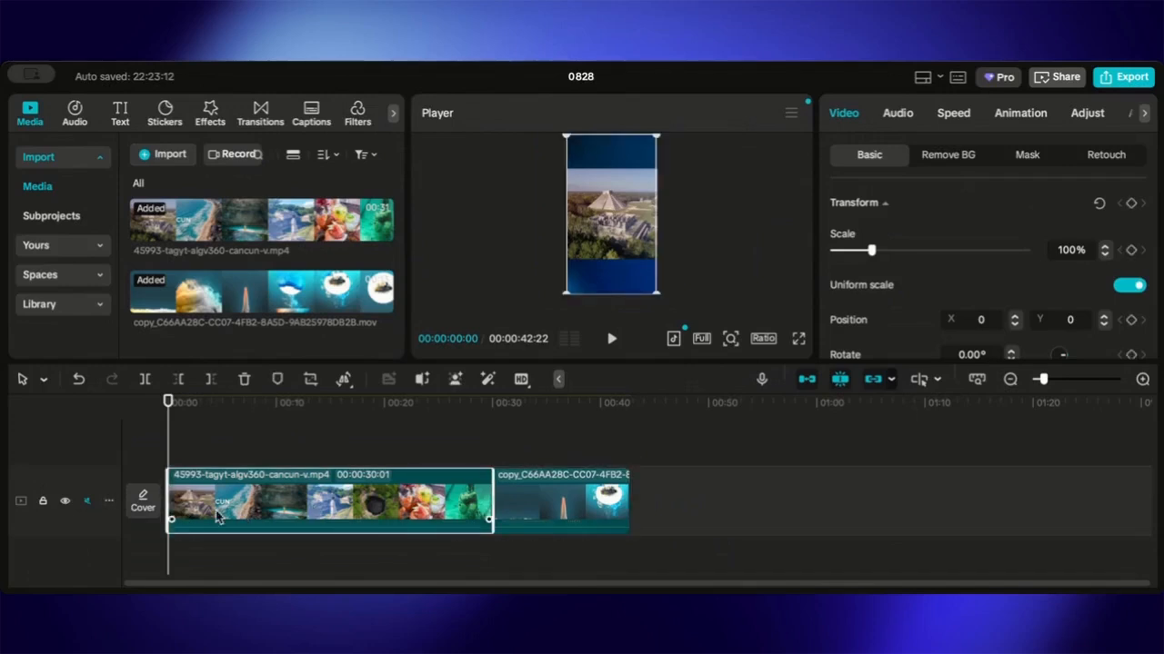
left_click(523, 514)
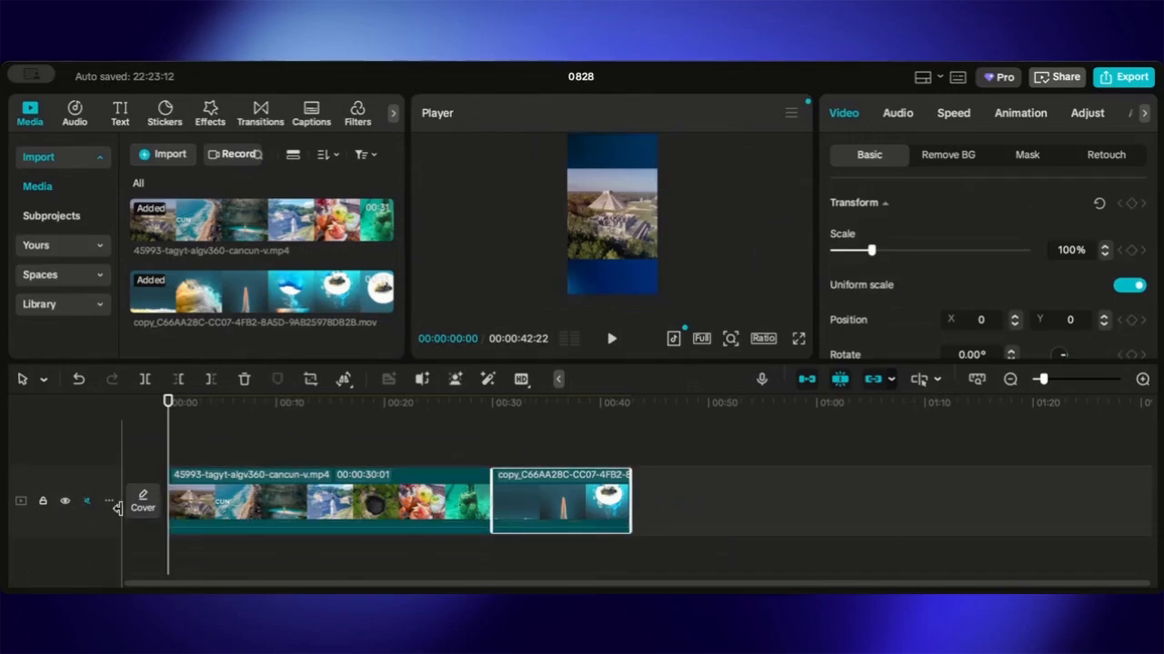
left_click(106, 505)
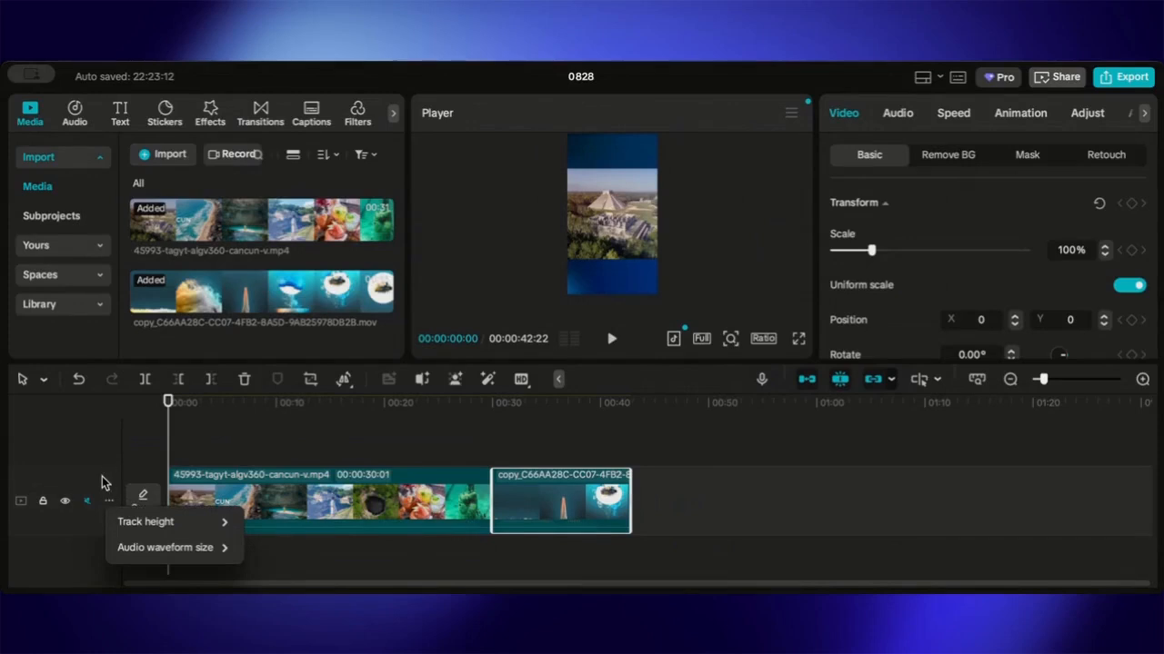
left_click(278, 509)
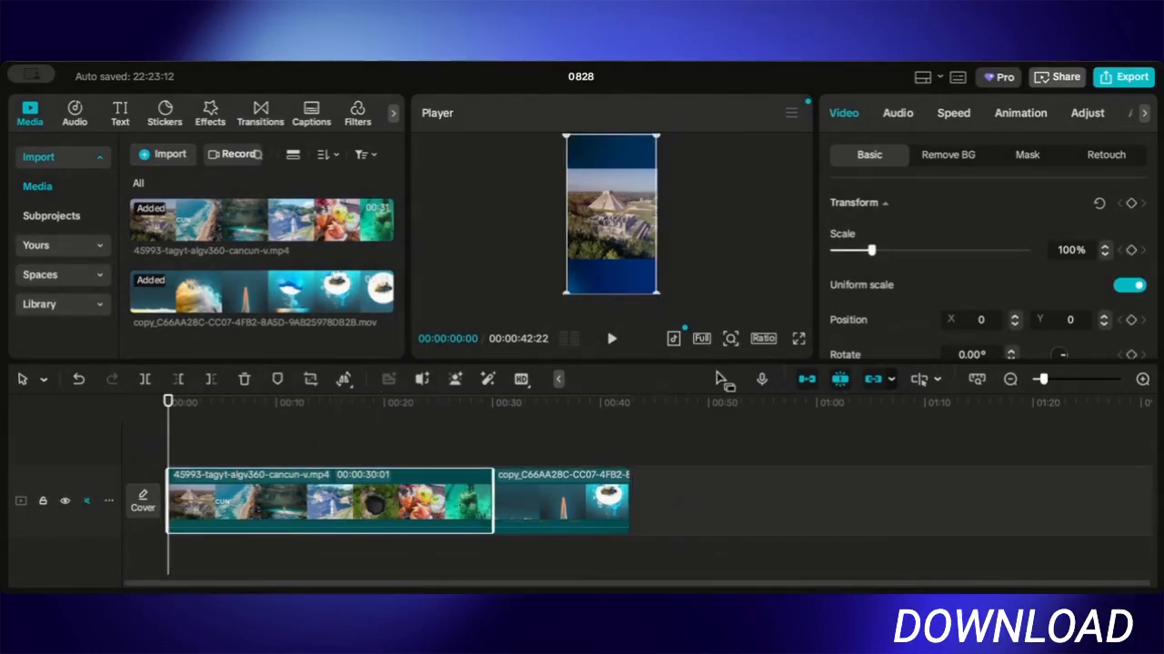
left_click(611, 338)
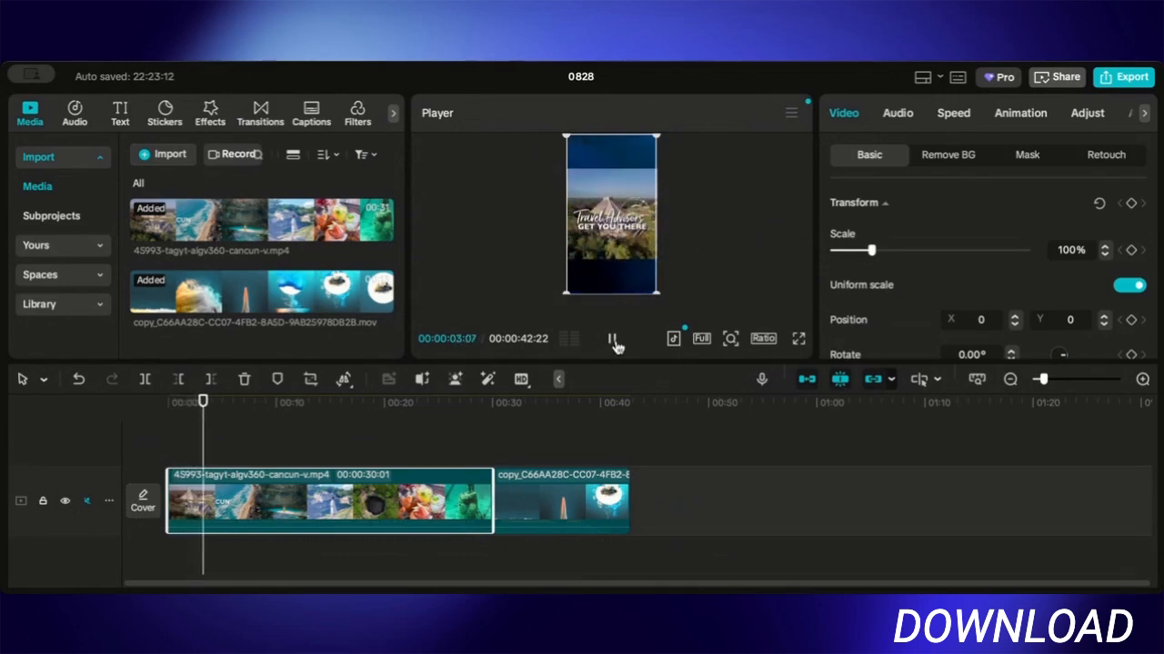
- Pause playback and trim about 5 seconds off the start of the Cancun clip
left_click(613, 343)
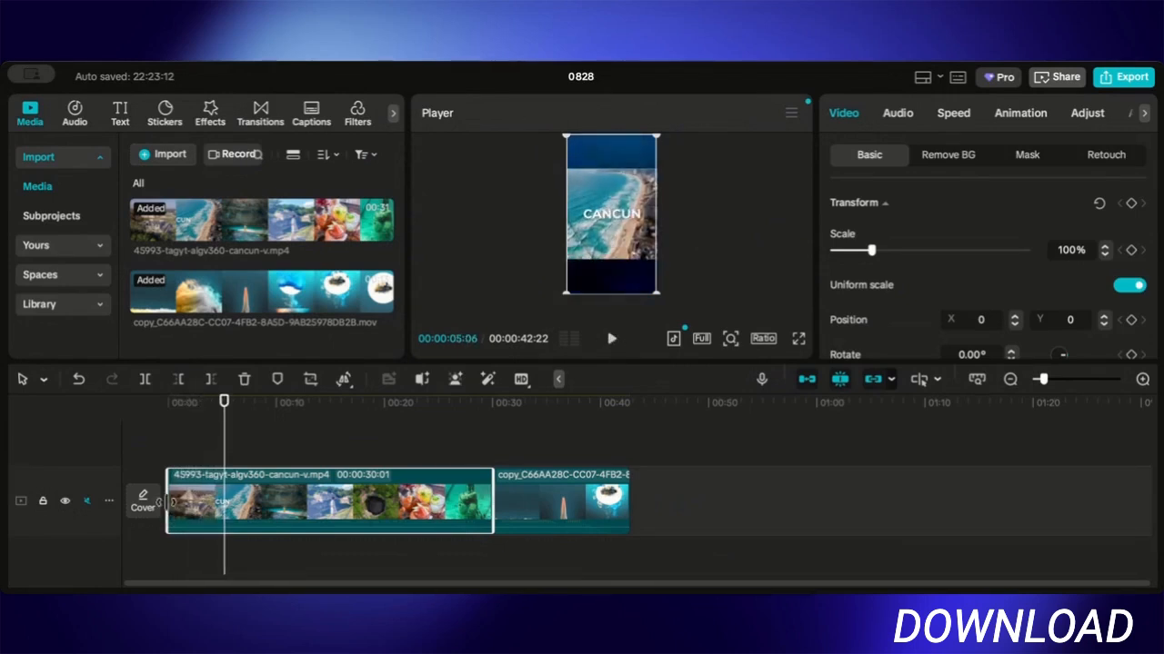
left_click_drag(166, 502, 221, 520)
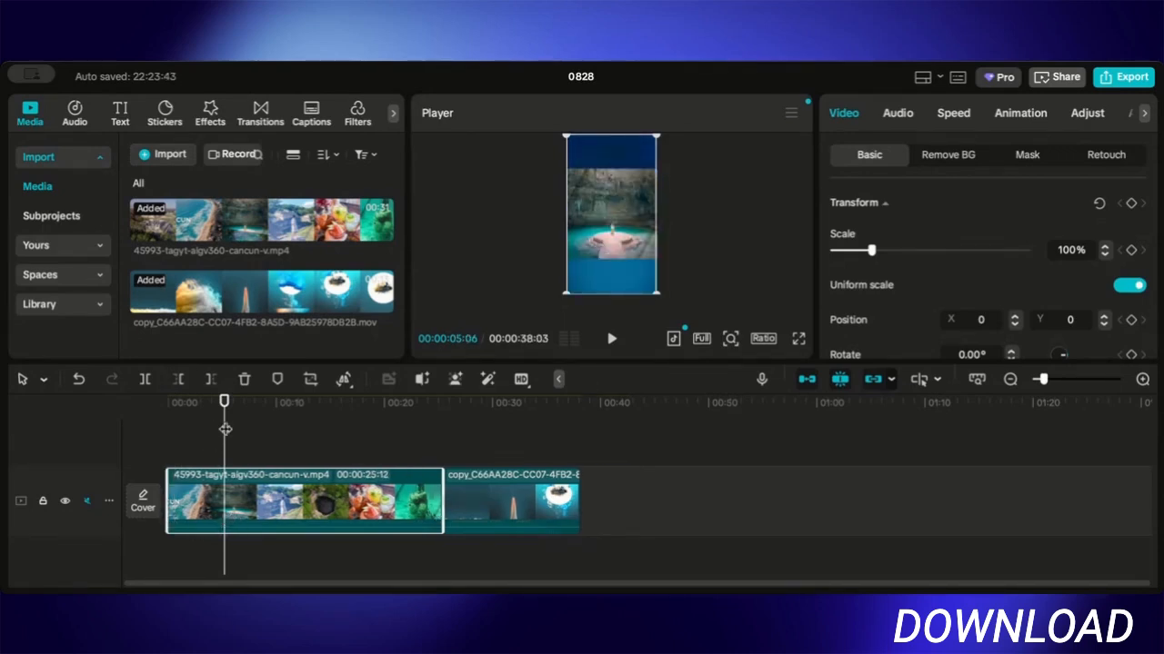
left_click_drag(225, 429, 161, 431)
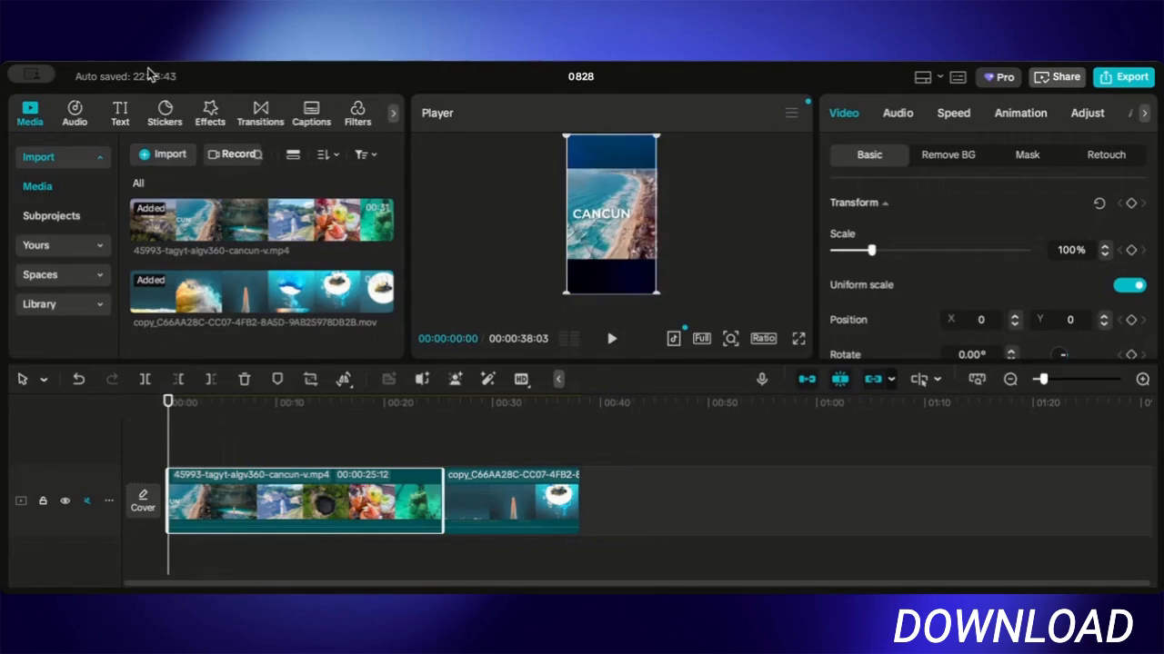
- Add a Mix transition between the Cancun video and the end clip
left_click(258, 111)
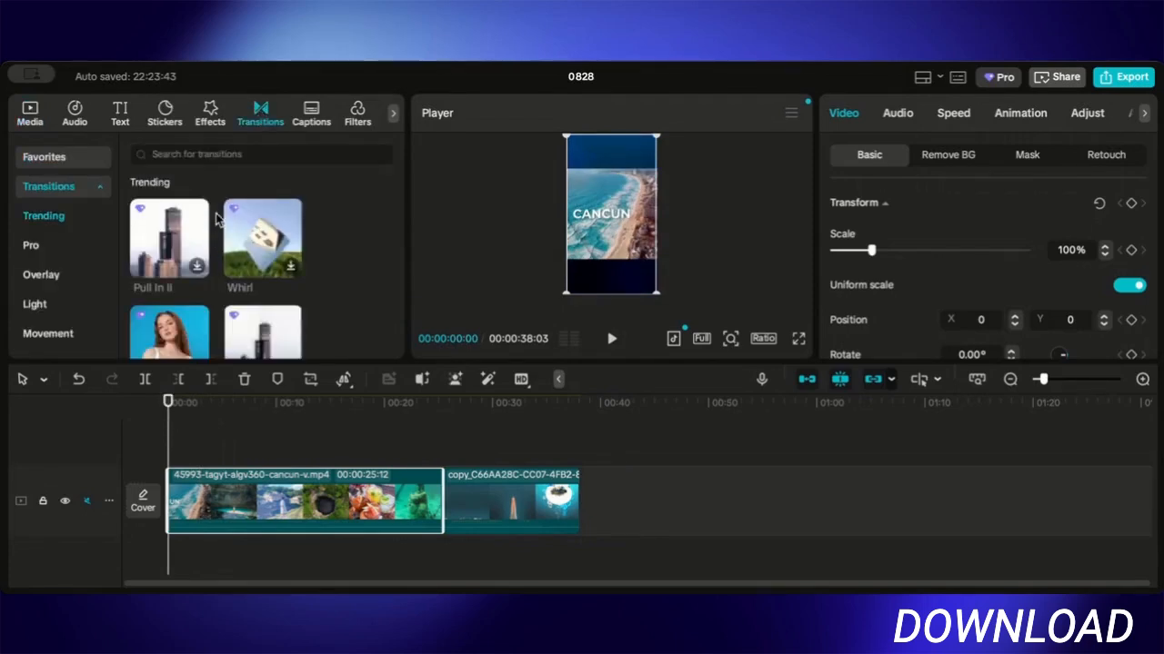
scroll(214, 309, "down", 5)
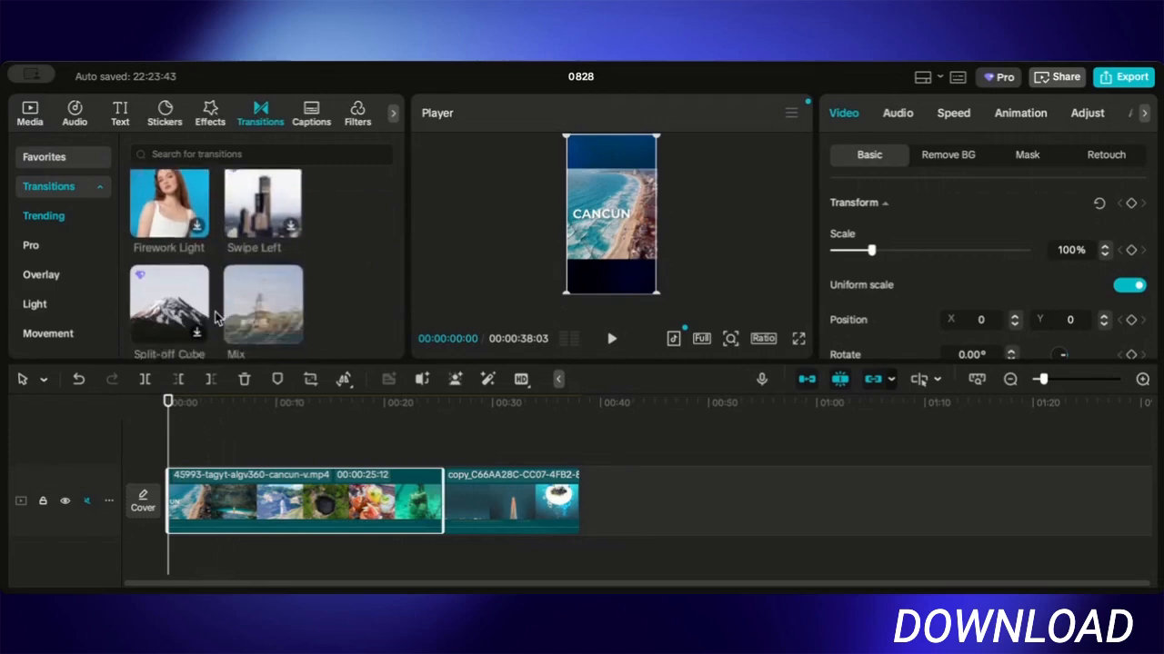
left_click_drag(262, 241, 165, 443)
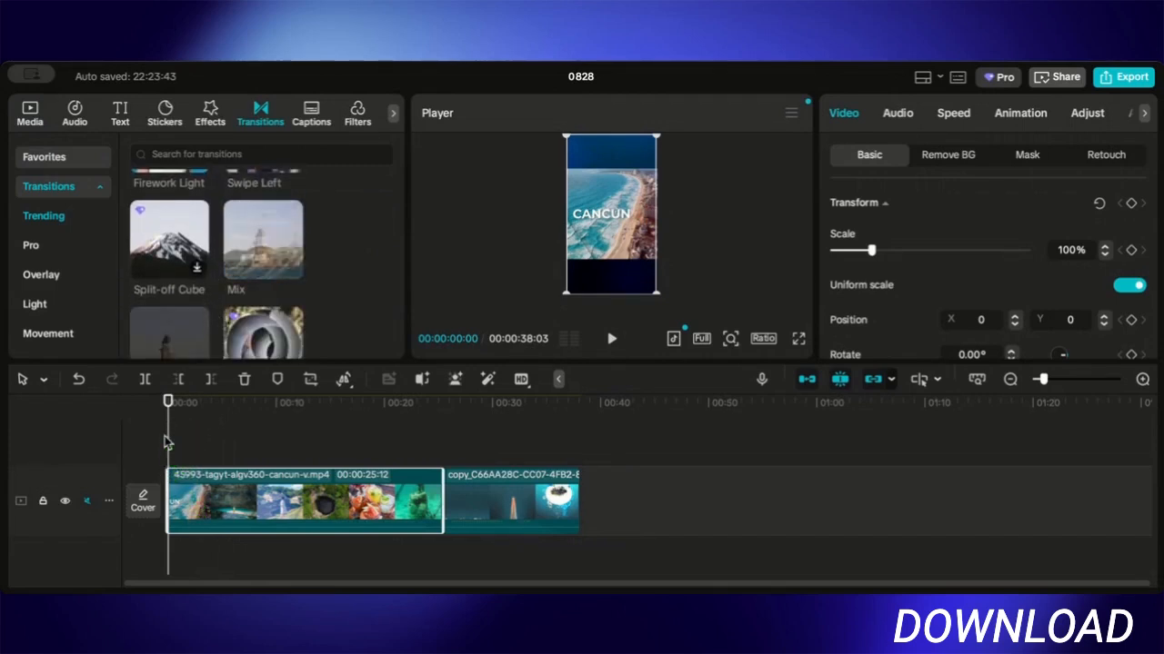
left_click_drag(258, 243, 181, 444)
left_click_drag(261, 243, 168, 445)
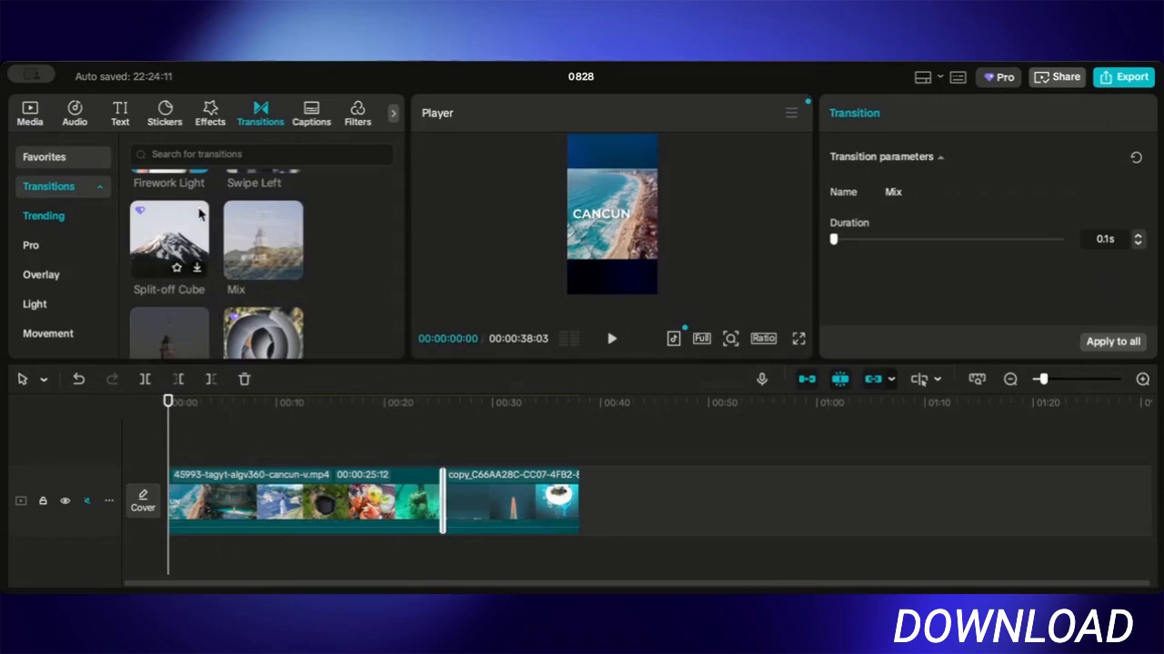
- Delete the Mix transition from the timeline
scroll(186, 275, "down", 2)
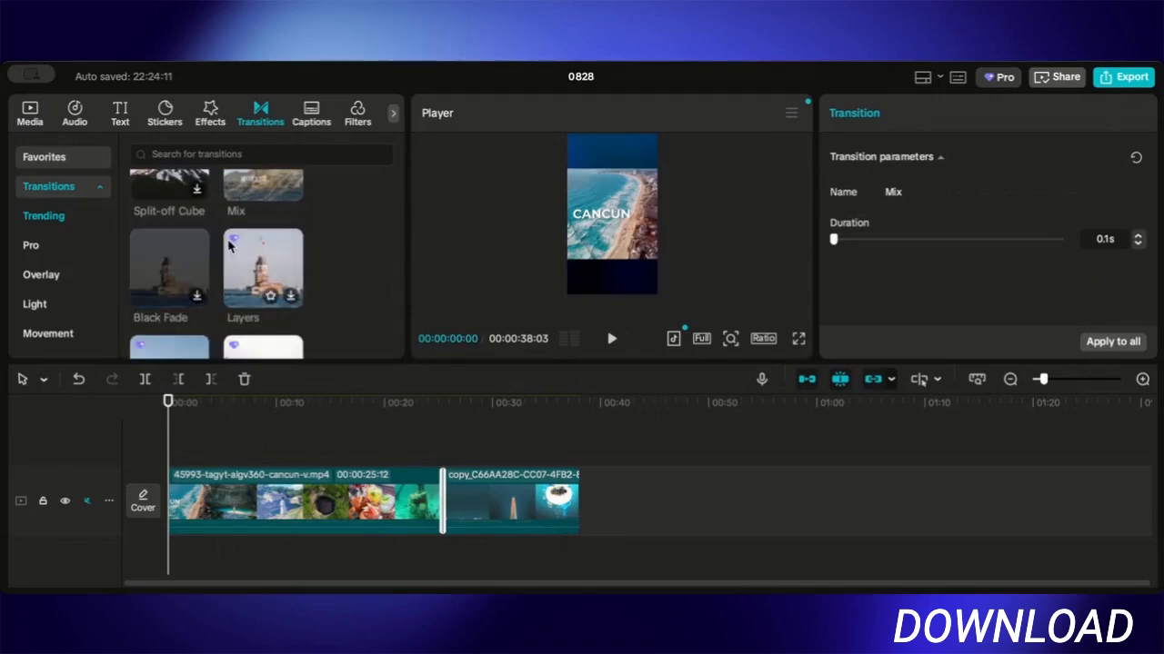
scroll(204, 300, "up", 1)
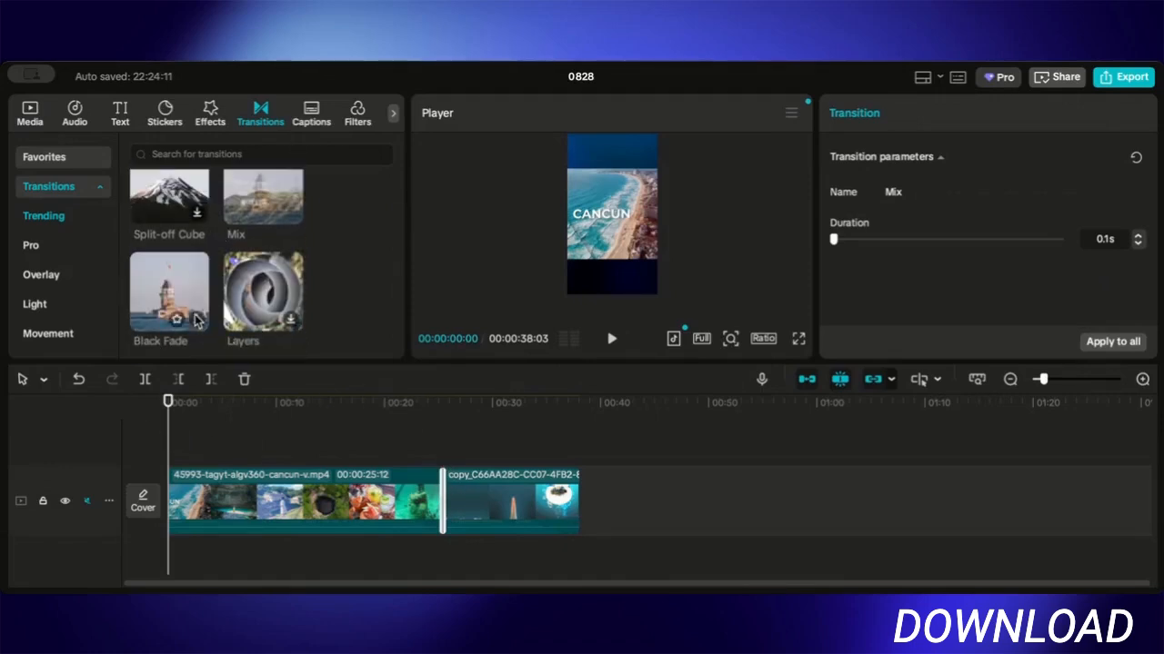
key("Delete")
- Add the Camera Focus video effect at the start of the timeline and preview it
left_click(313, 120)
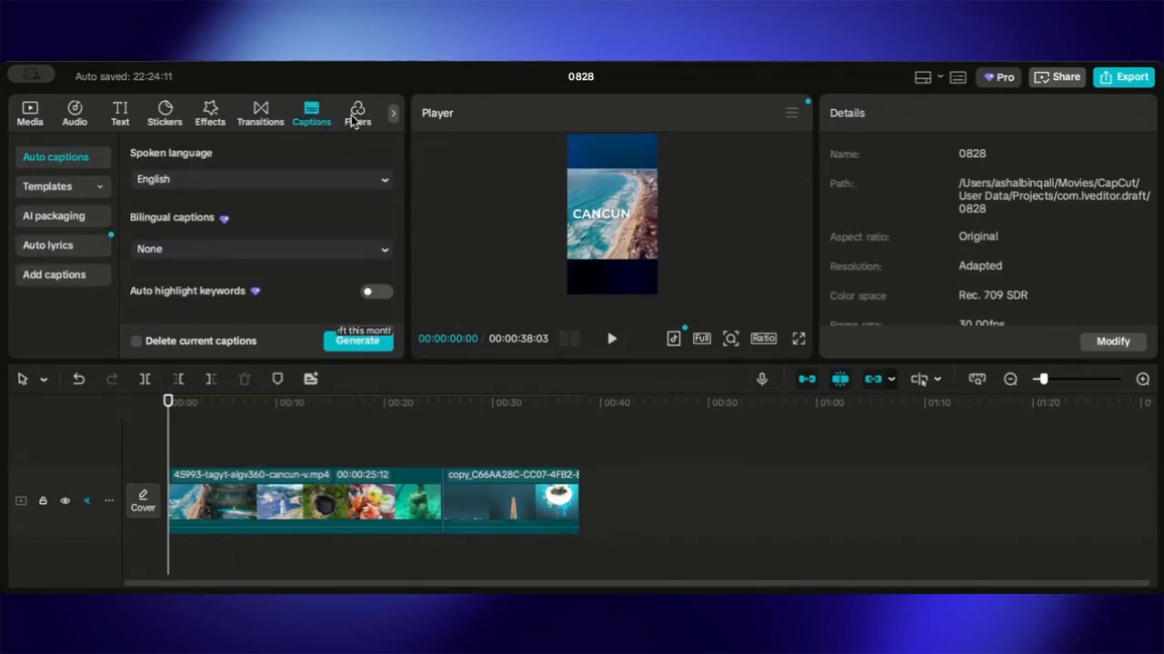
left_click(210, 121)
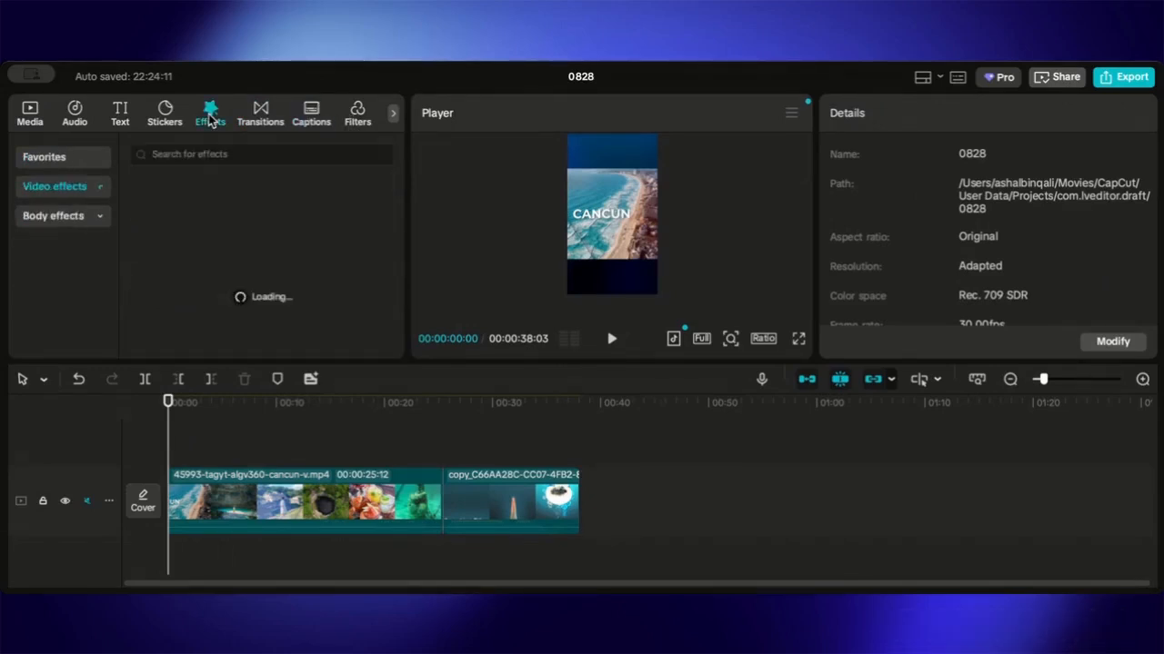
scroll(238, 324, "down", 1)
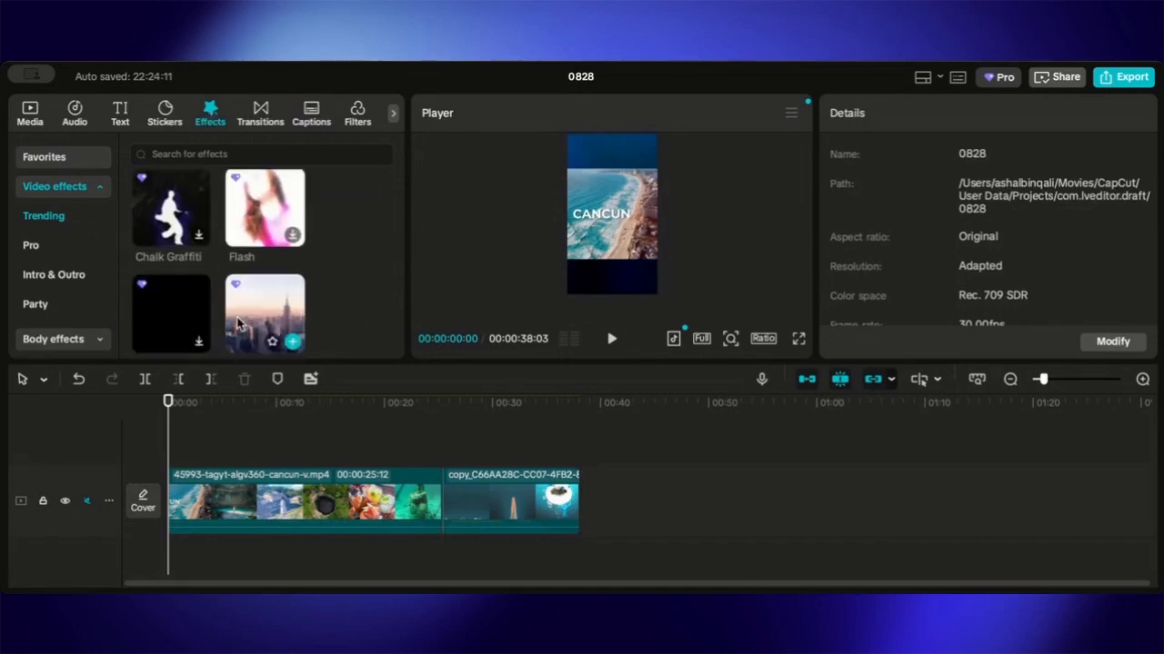
scroll(238, 324, "down", 6)
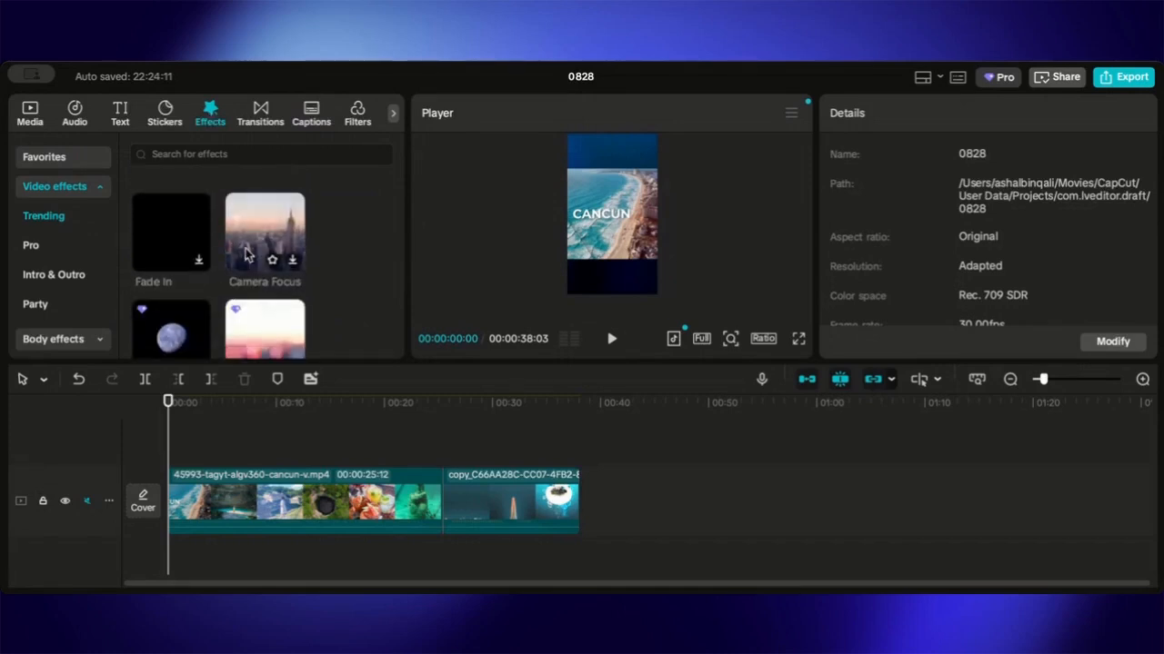
left_click_drag(246, 256, 176, 450)
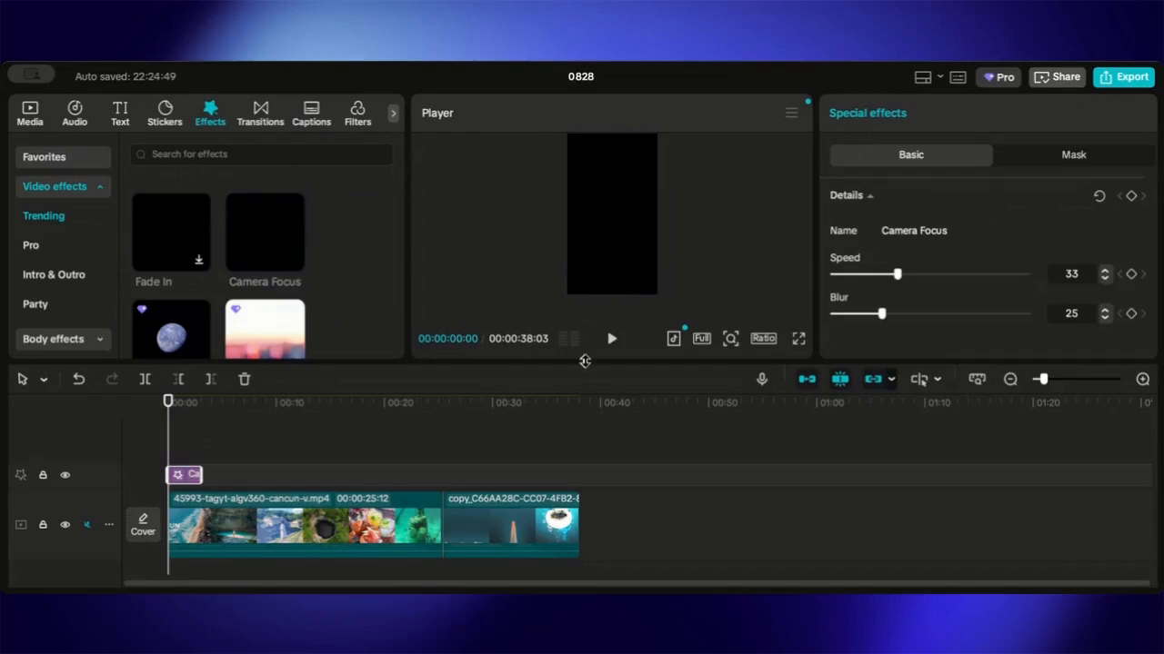
left_click(612, 338)
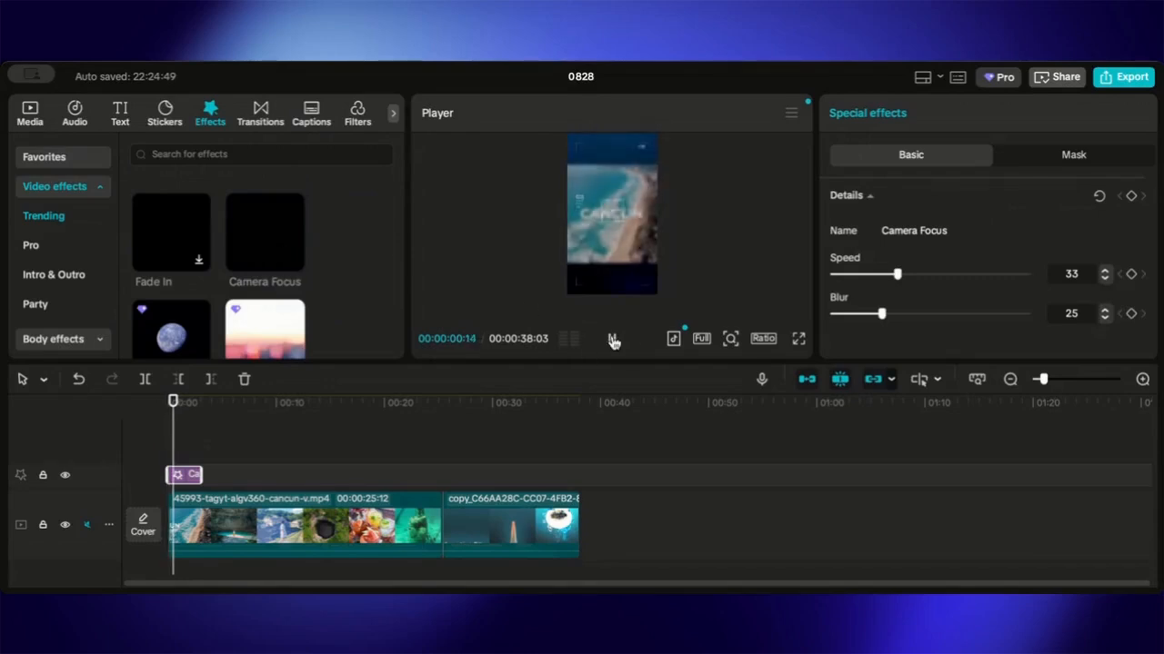
left_click(613, 341)
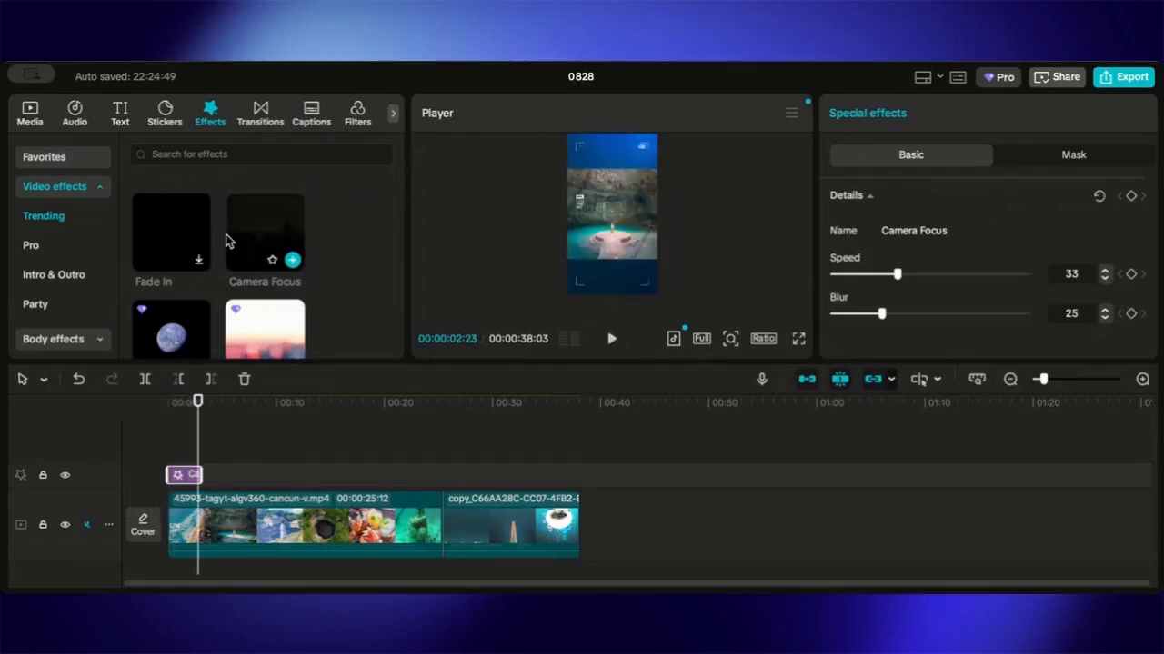
- Search stickers for "suscribe now" and place the SUBSCRIBE! sticker on the timeline at about 6 seconds
scroll(246, 273, "down", 2)
scroll(244, 275, "down", 2)
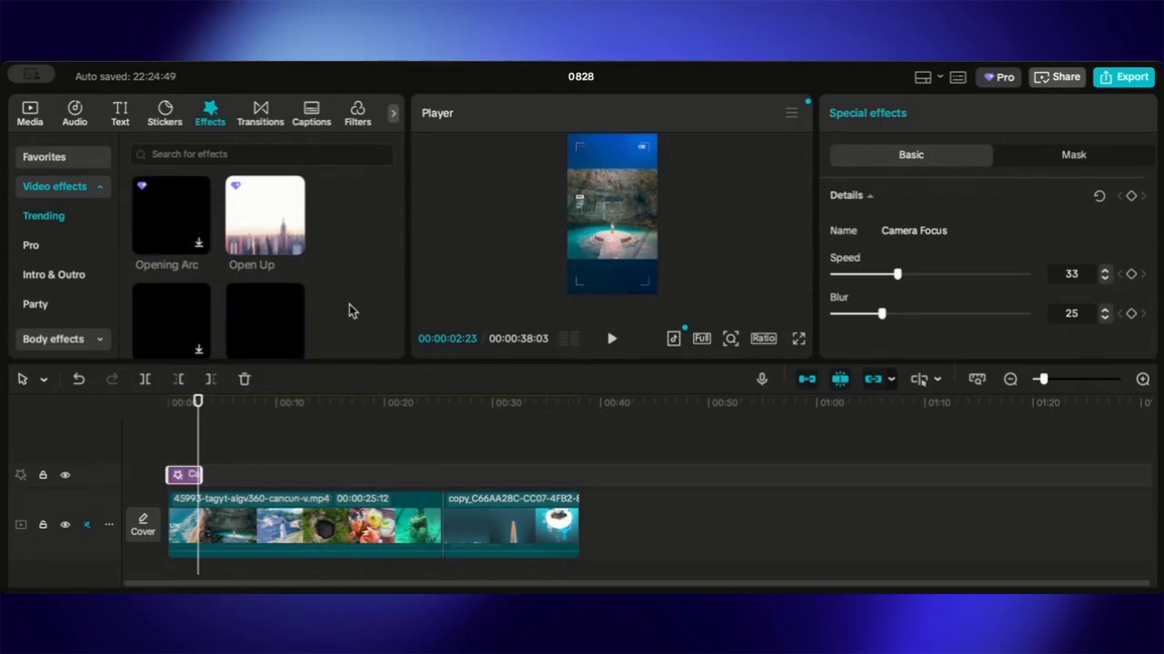
left_click(164, 115)
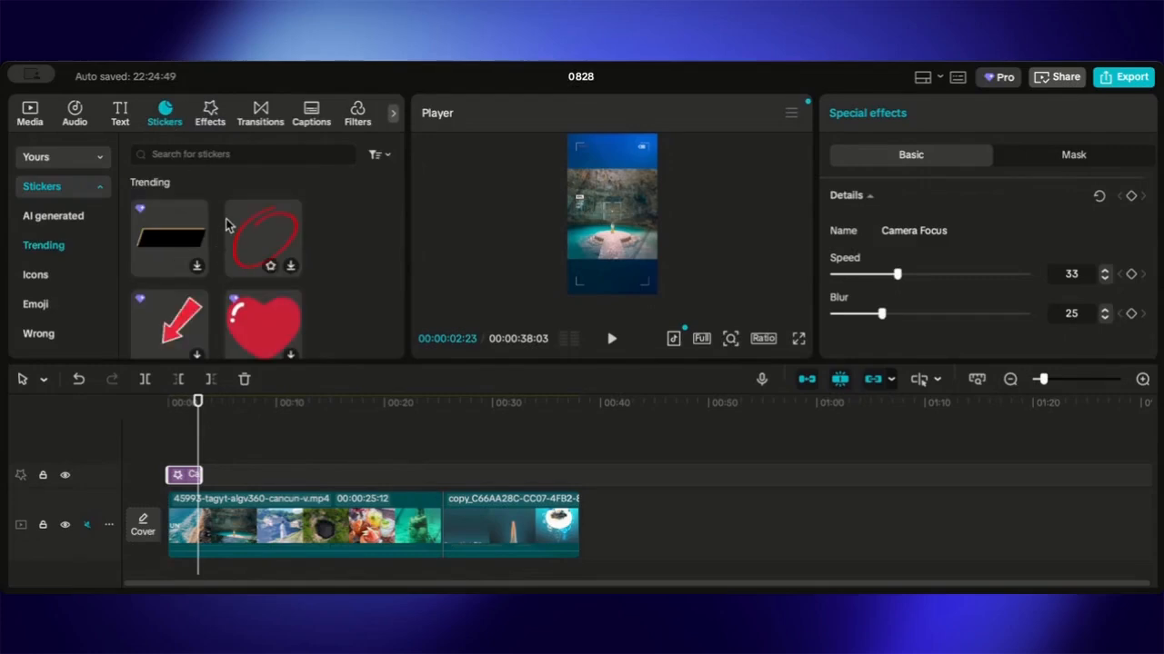
type("suscribe")
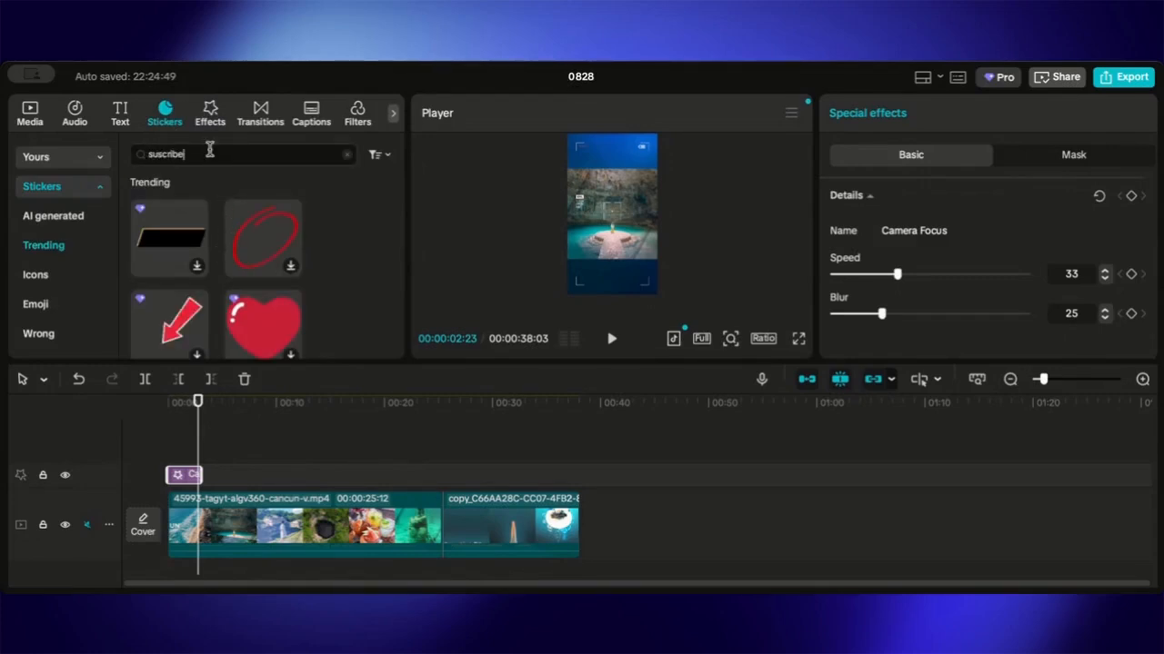
key("BackSpace")
type("e now")
key("Return")
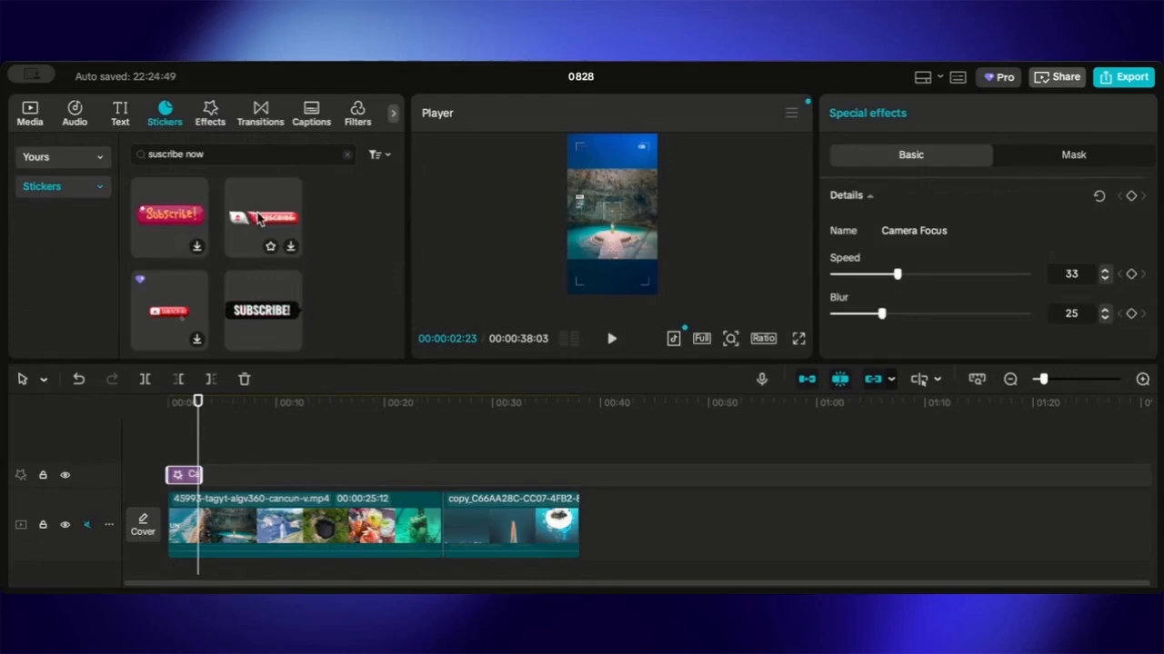
mouse_move(267, 329)
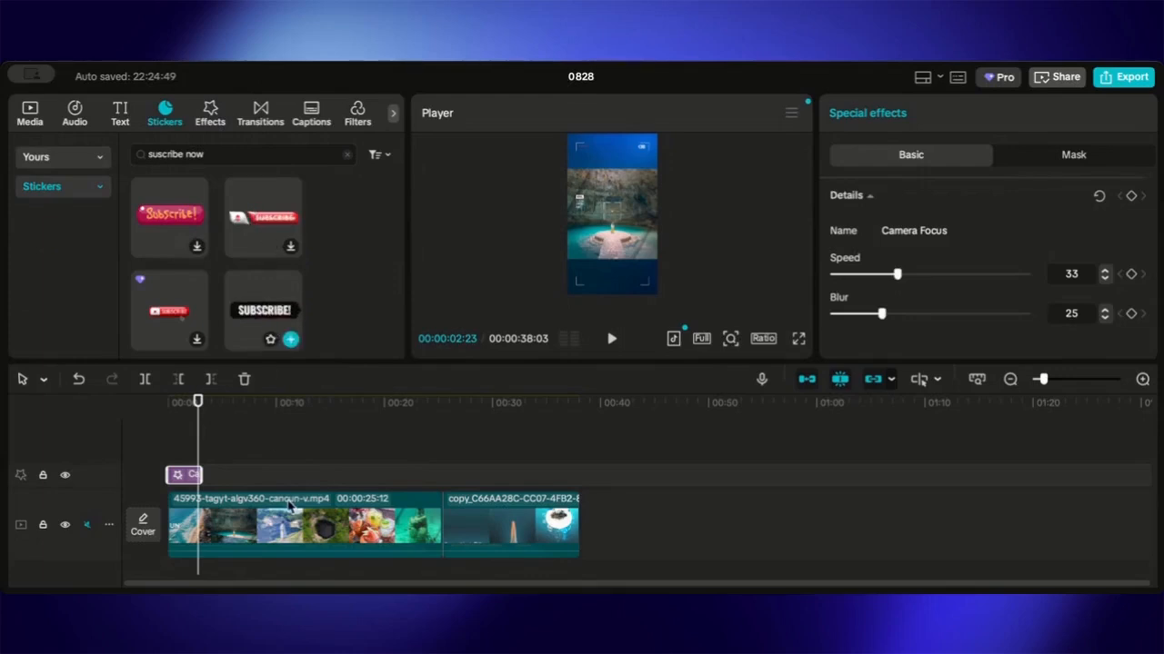
left_click_drag(257, 314, 233, 479)
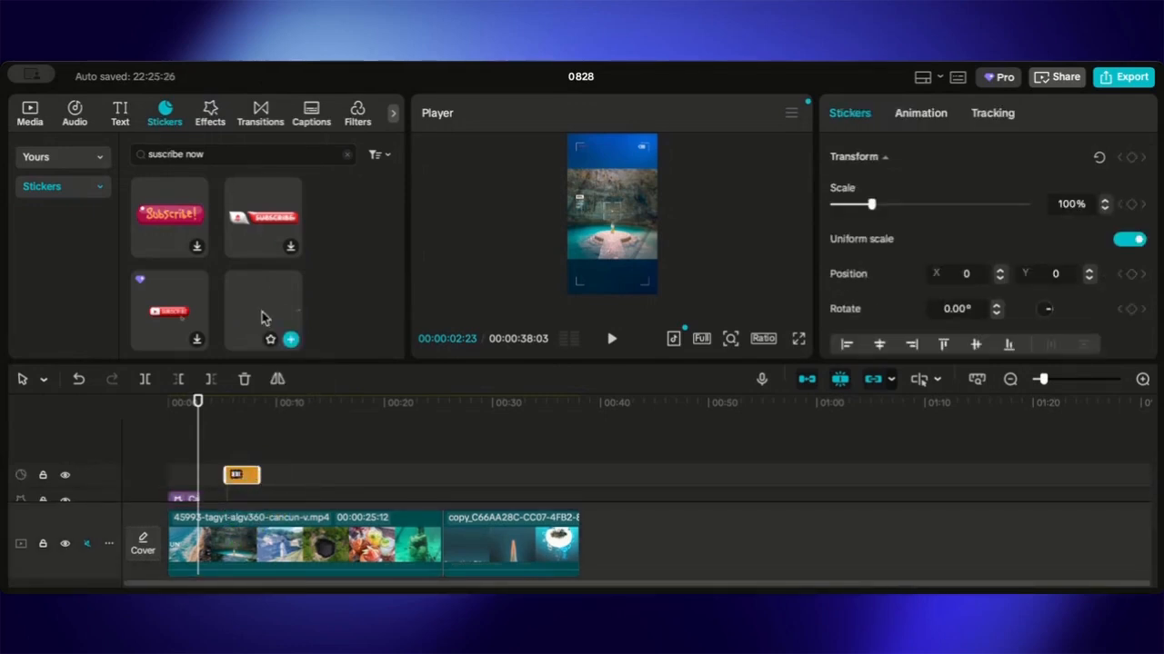
- Search stickers for "like button" and place the blue like-bar sticker on the timeline at about 16 seconds
left_click(344, 153)
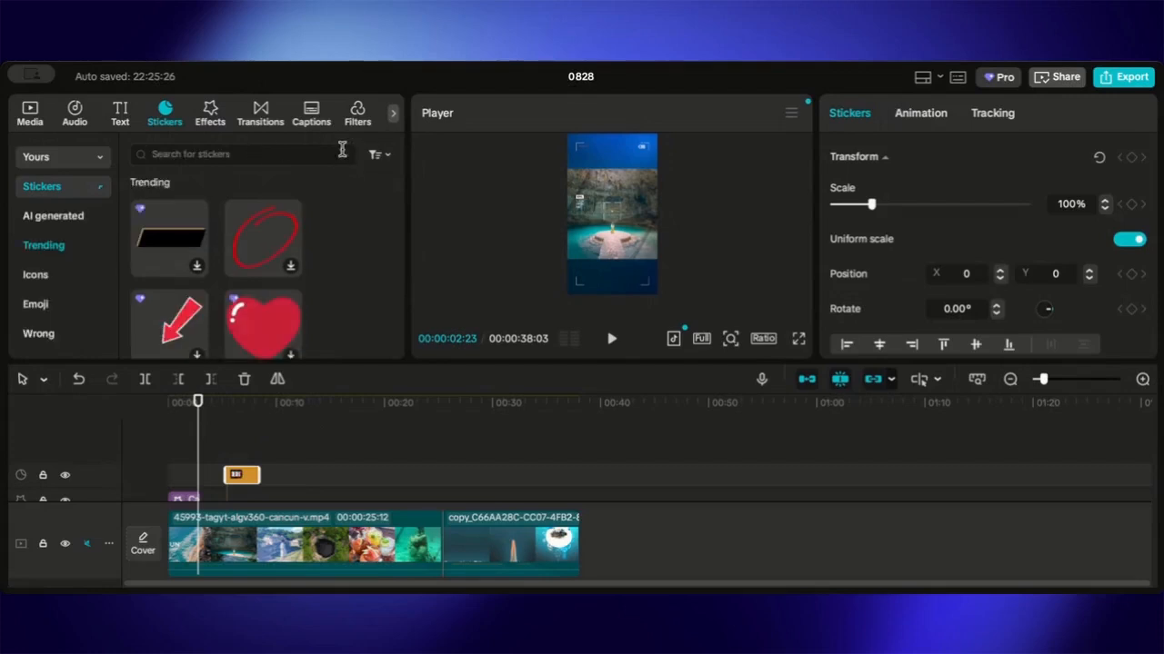
left_click(326, 155)
type("like button")
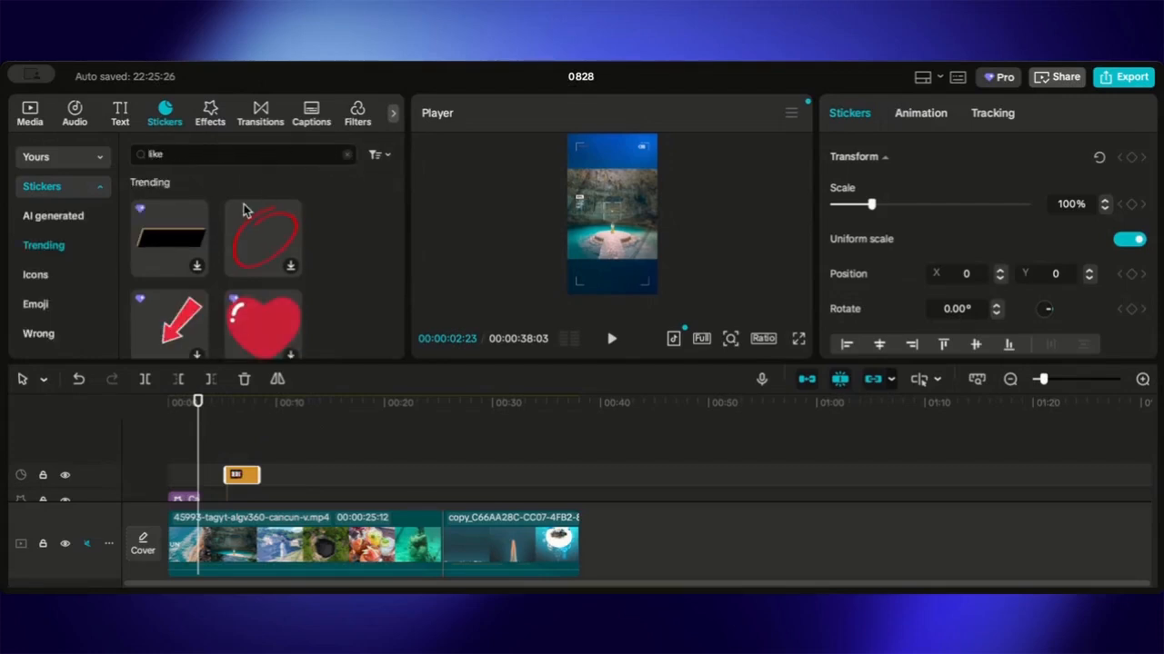
key("Return")
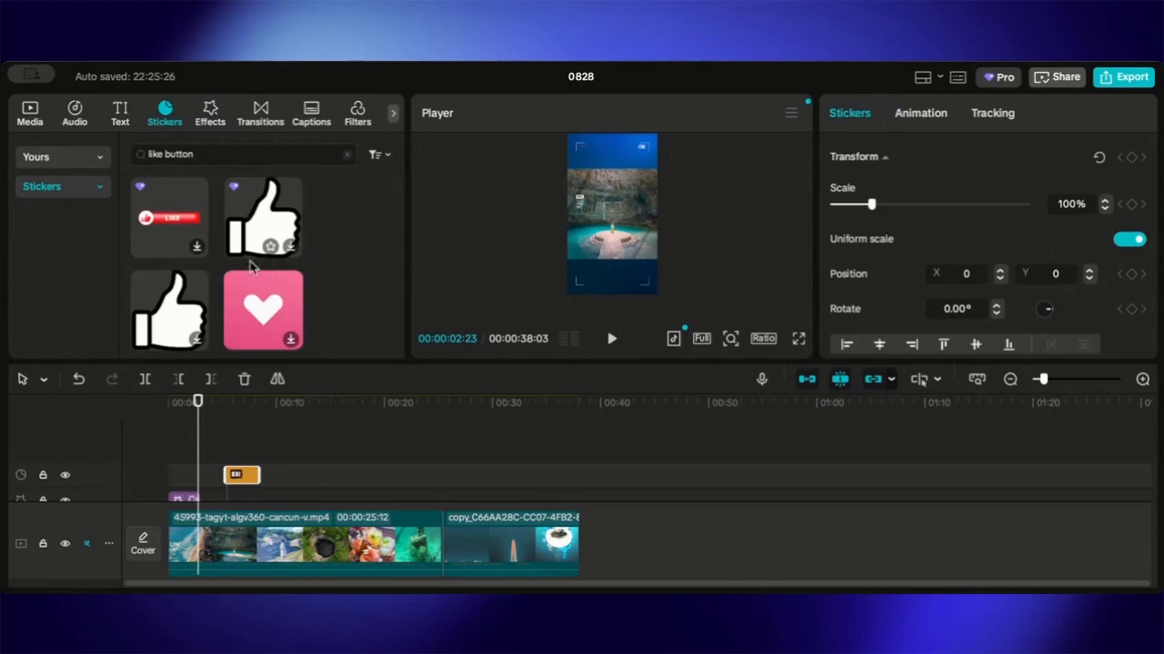
scroll(254, 295, "down", 4)
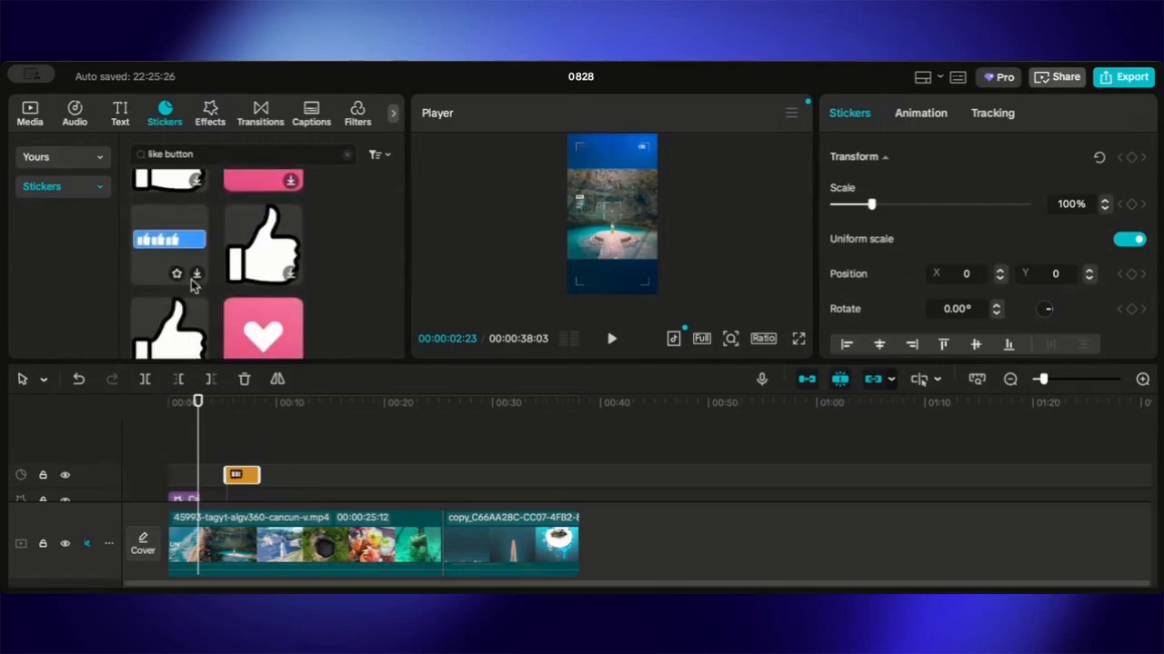
scroll(266, 273, "down", 4)
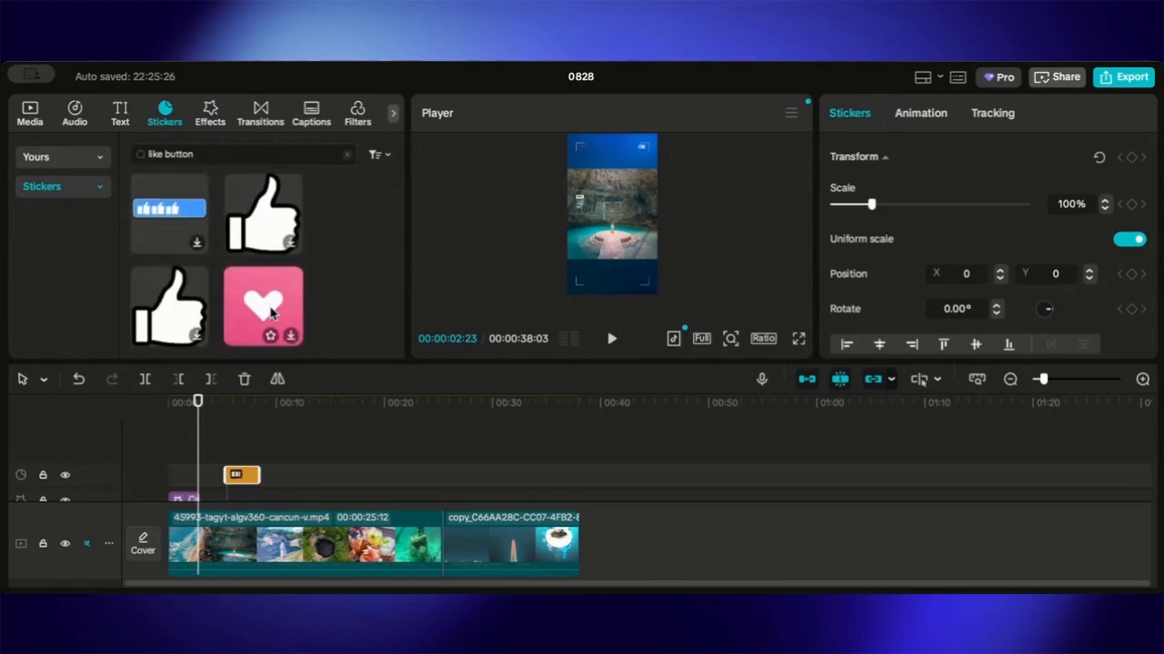
scroll(264, 291, "up", 4)
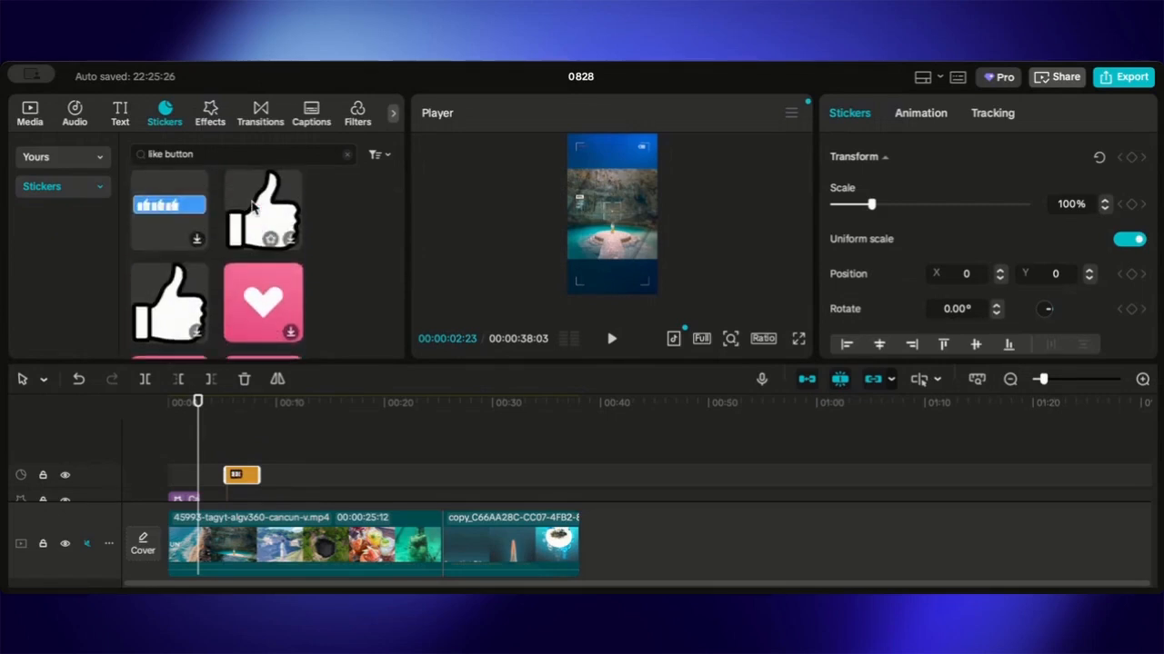
scroll(202, 227, "up", 1)
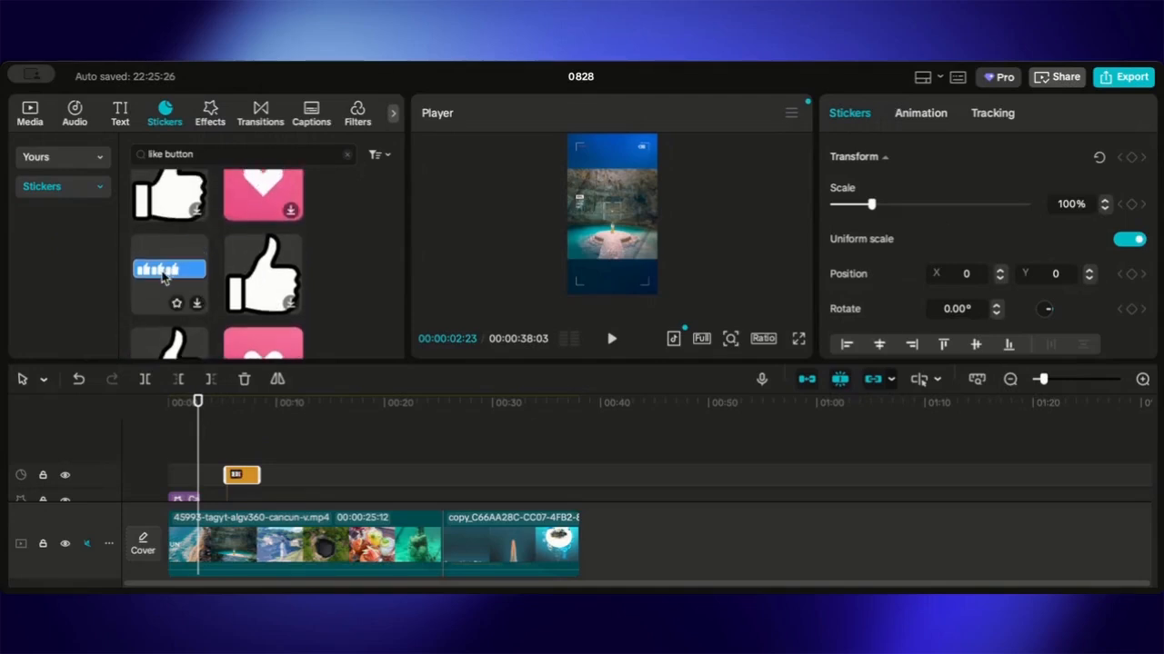
left_click_drag(170, 271, 338, 471)
- Move the SUBSCRIBE! sticker lower in the frame to about X -100, Y -976
left_click(236, 482)
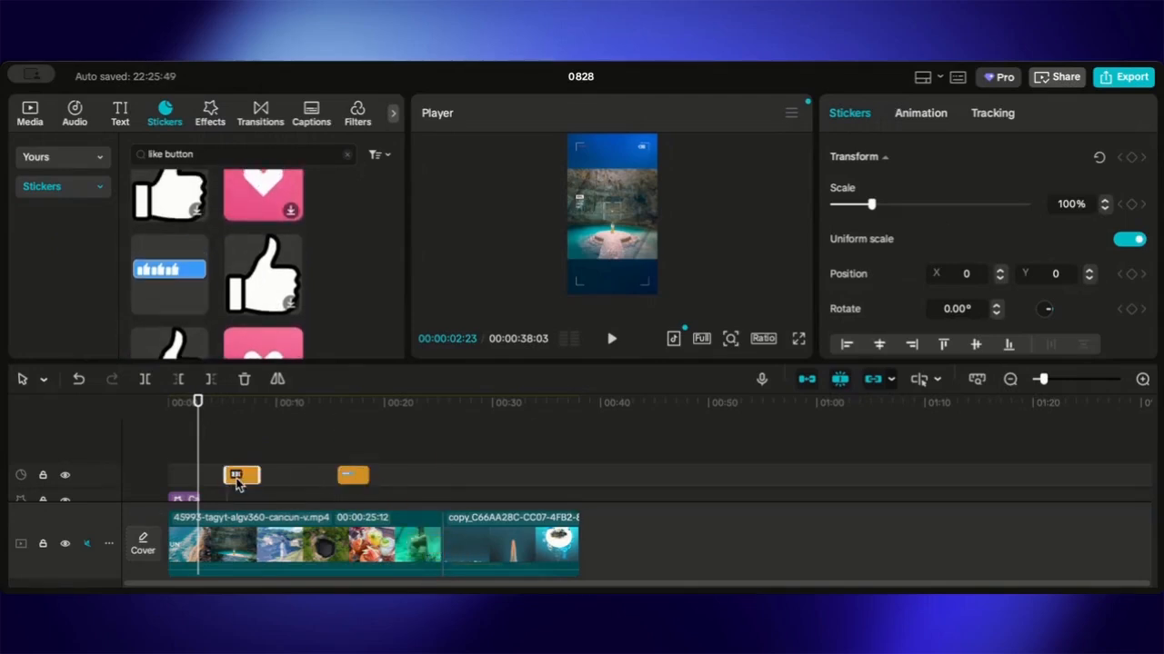
left_click_drag(199, 445, 236, 449)
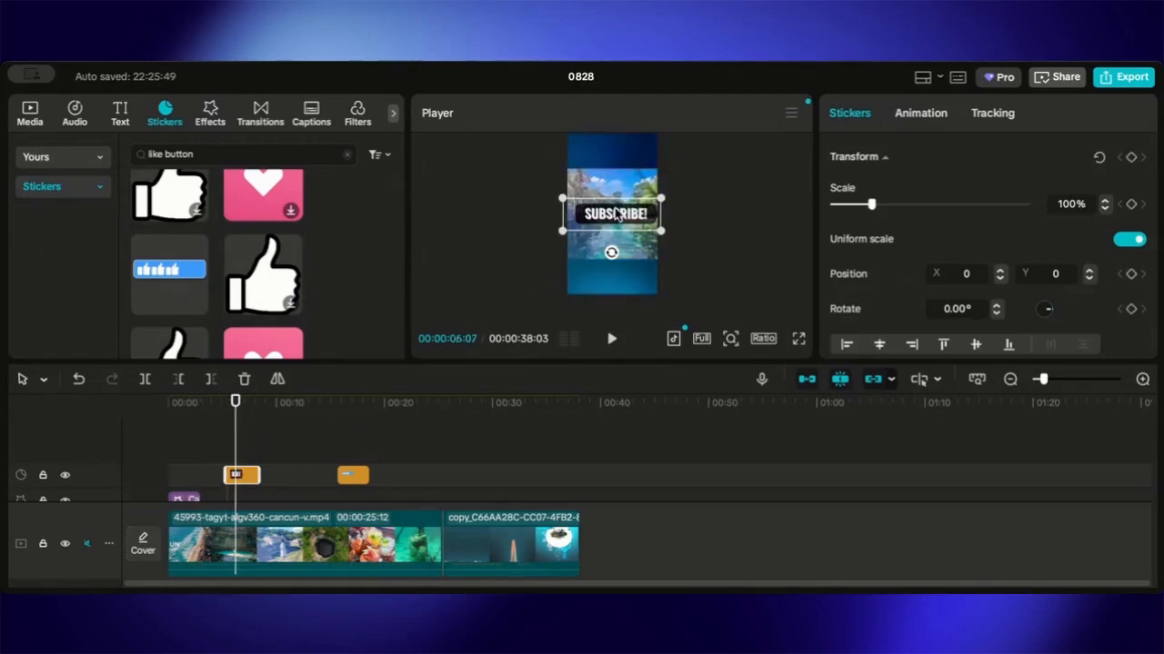
left_click_drag(614, 215, 611, 256)
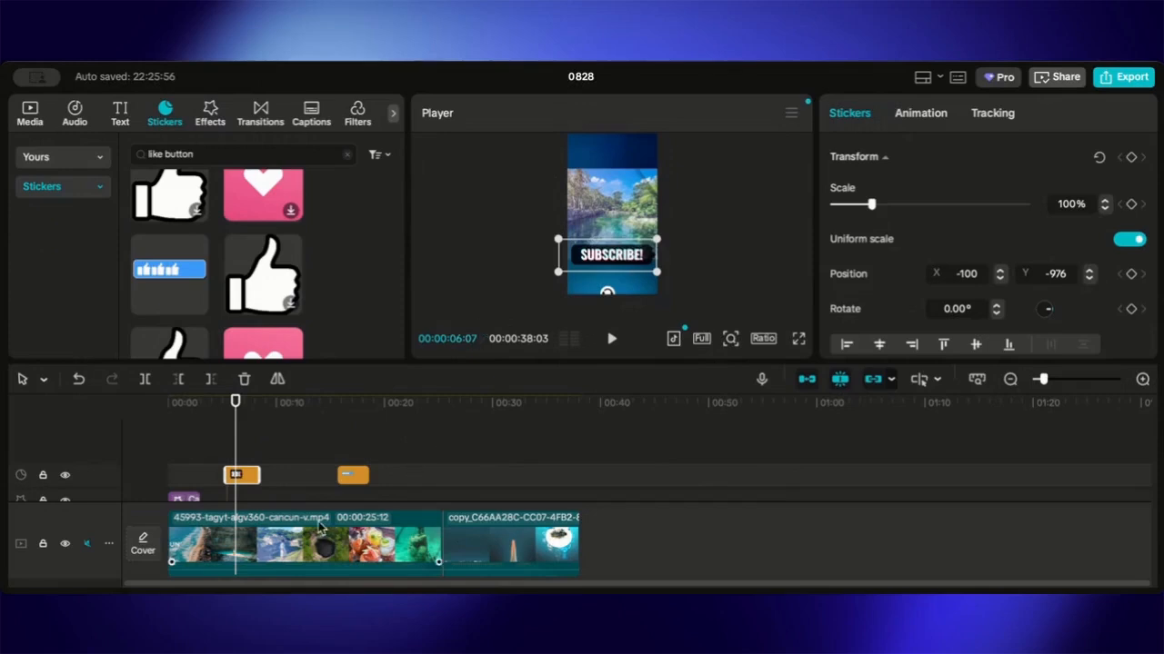
- Move the like-bar sticker down toward the bottom of the frame to about Y -1114
left_click(348, 473)
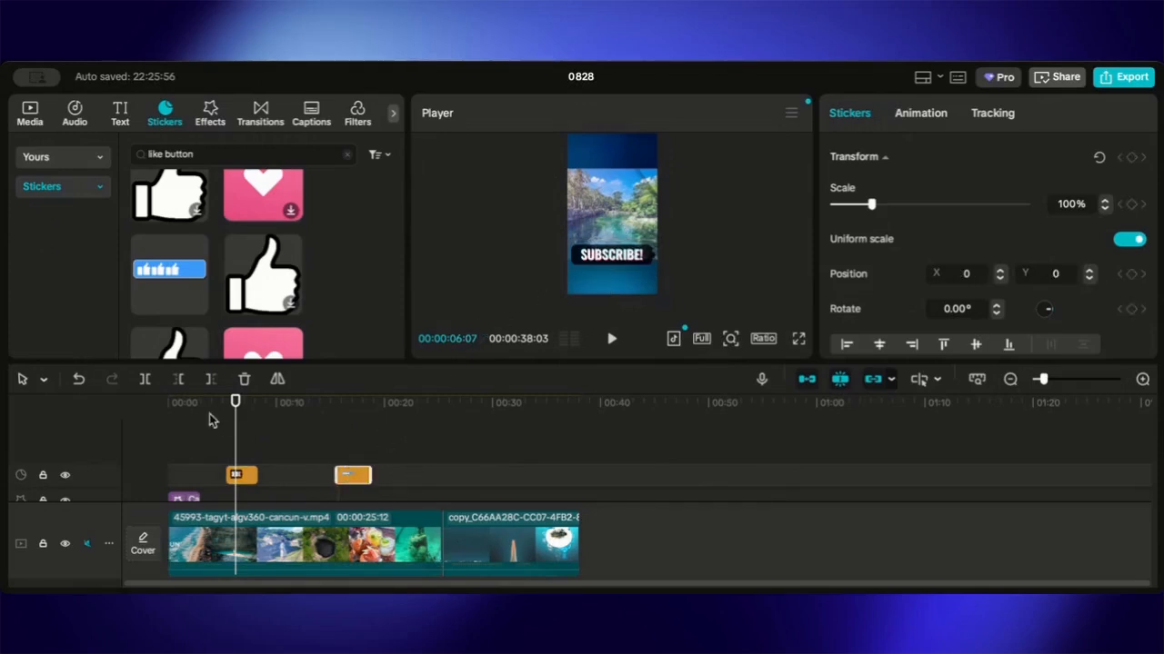
left_click_drag(238, 423, 348, 431)
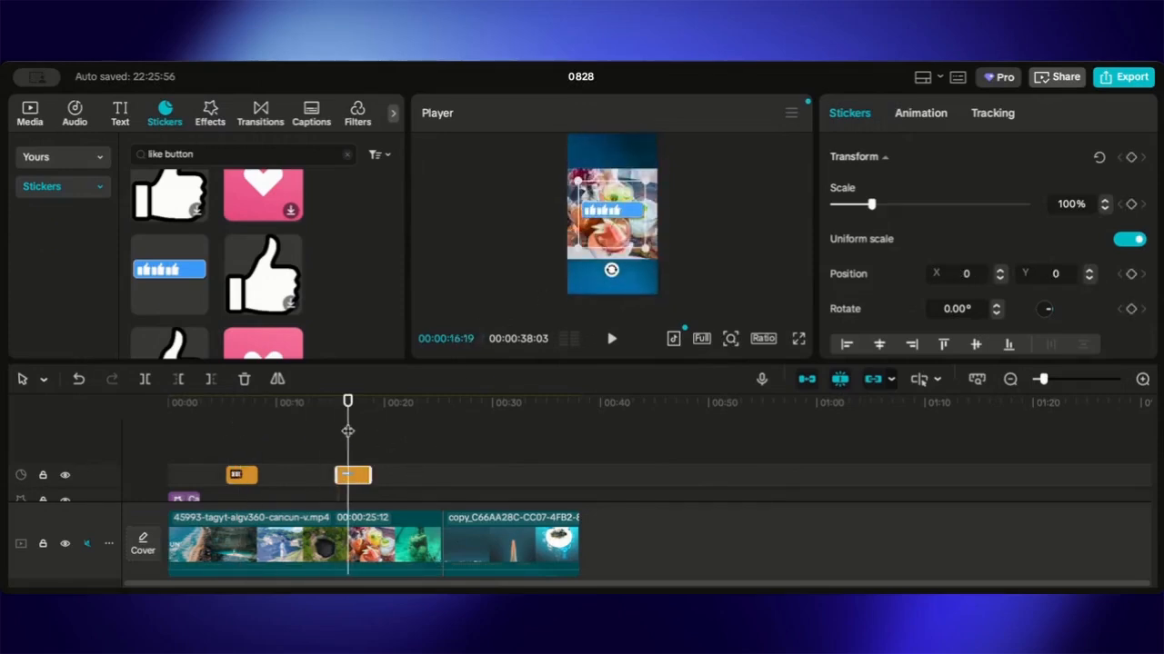
left_click_drag(634, 211, 636, 260)
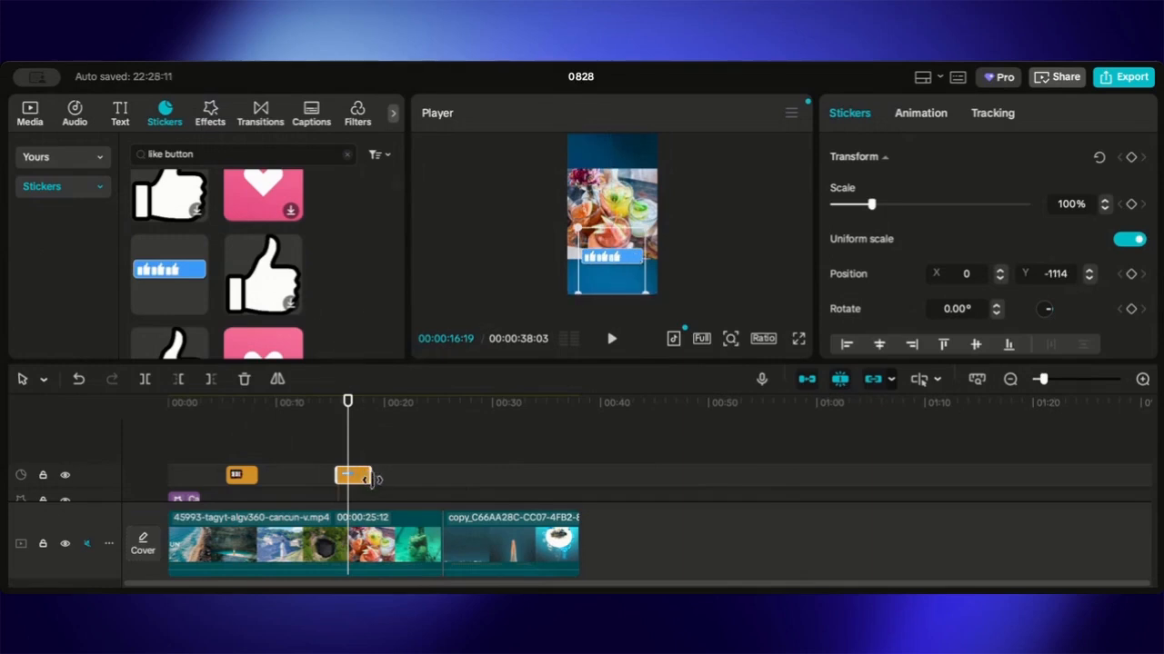
left_click_drag(370, 476, 374, 479)
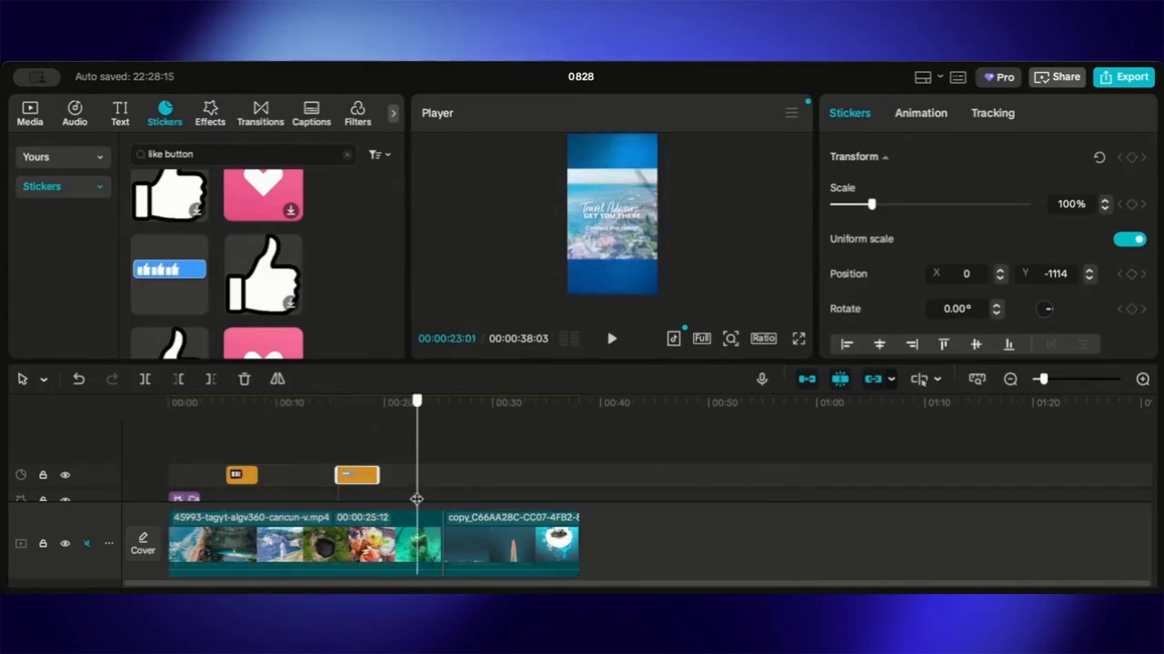
left_click(624, 241)
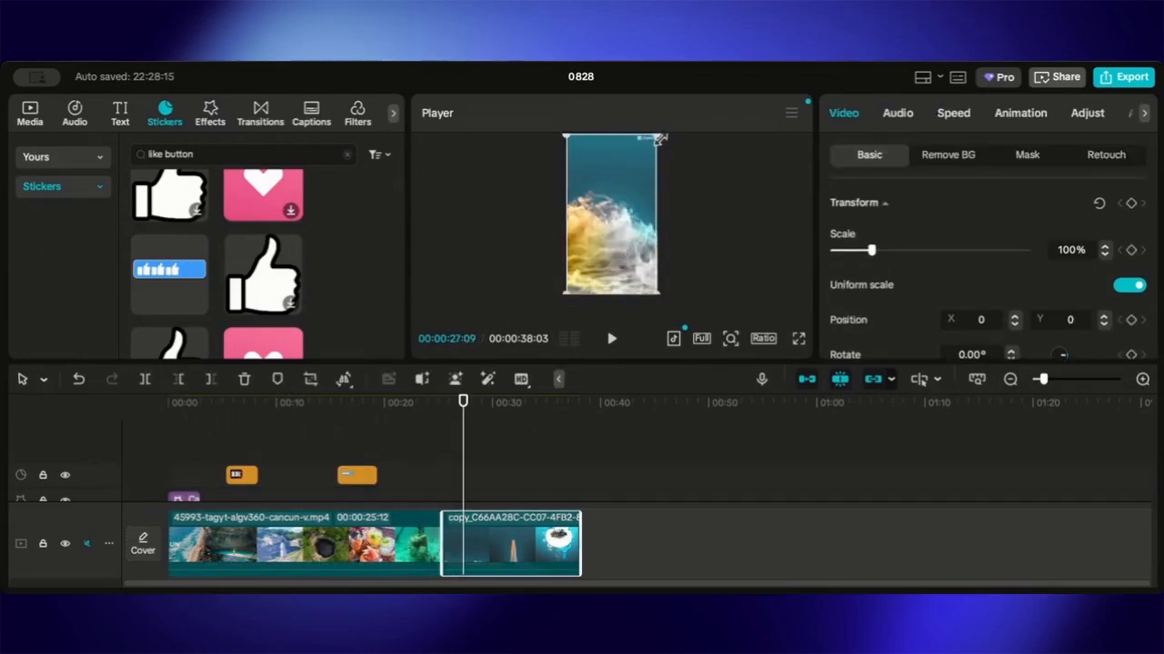
left_click_drag(660, 138, 672, 123)
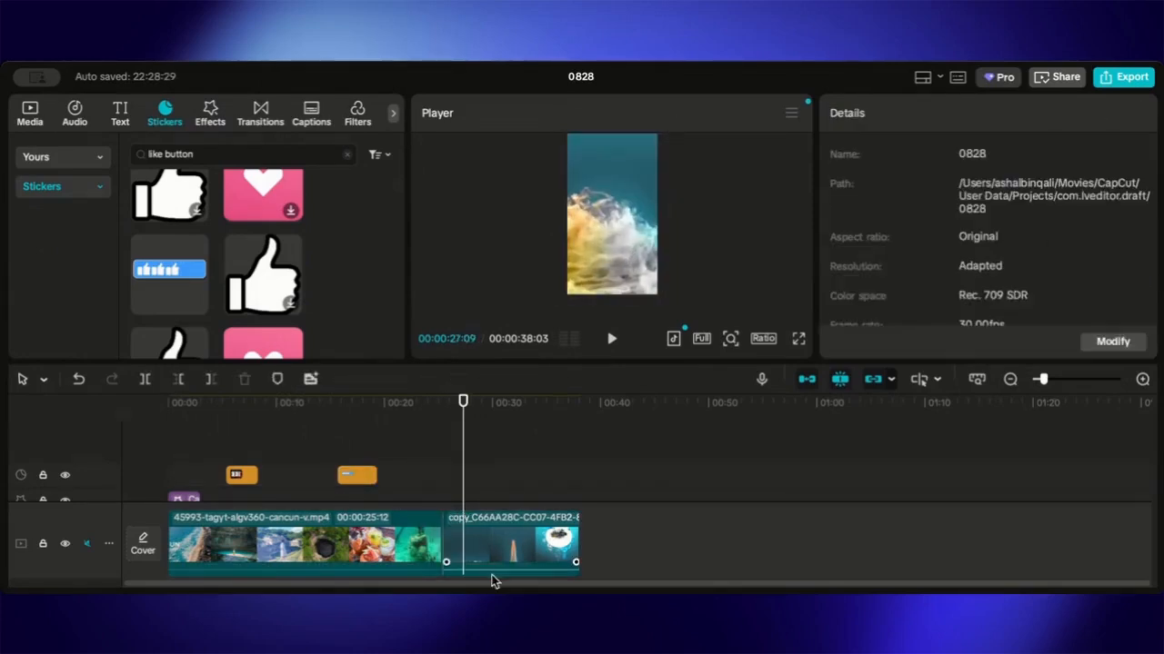
mouse_move(462, 461)
left_mouse_down()
mouse_move(418, 471)
mouse_move(457, 478)
left_mouse_up()
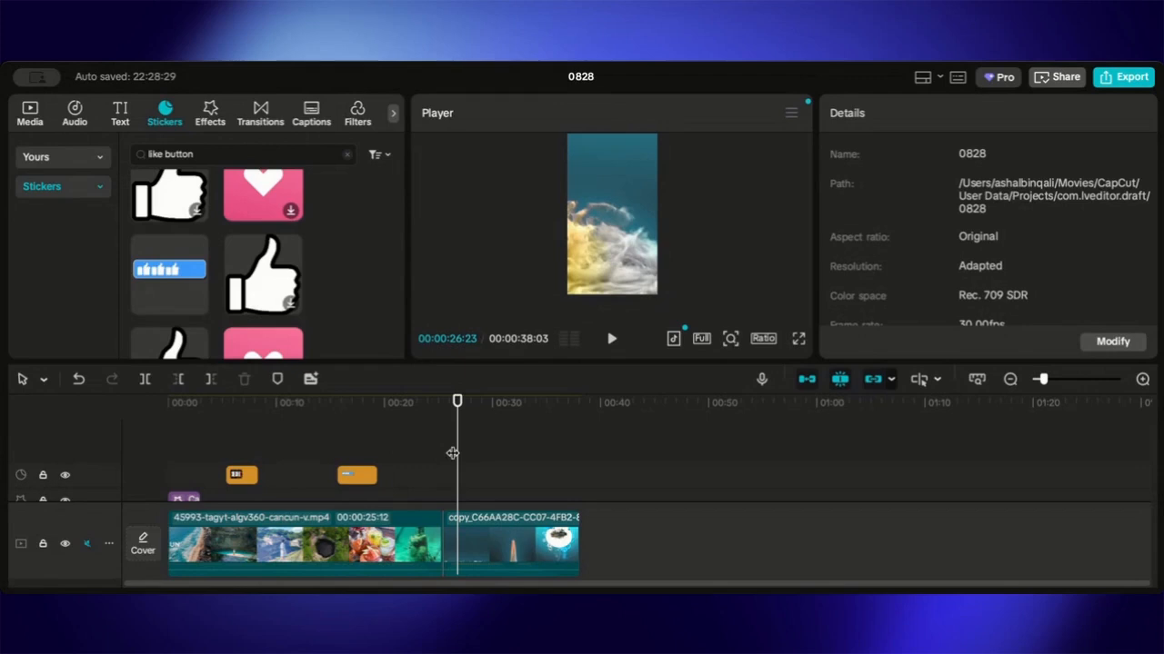
- Search stickers for "book now" and place the BOOK NOW sticker on the timeline at about 35 seconds
left_click(346, 154)
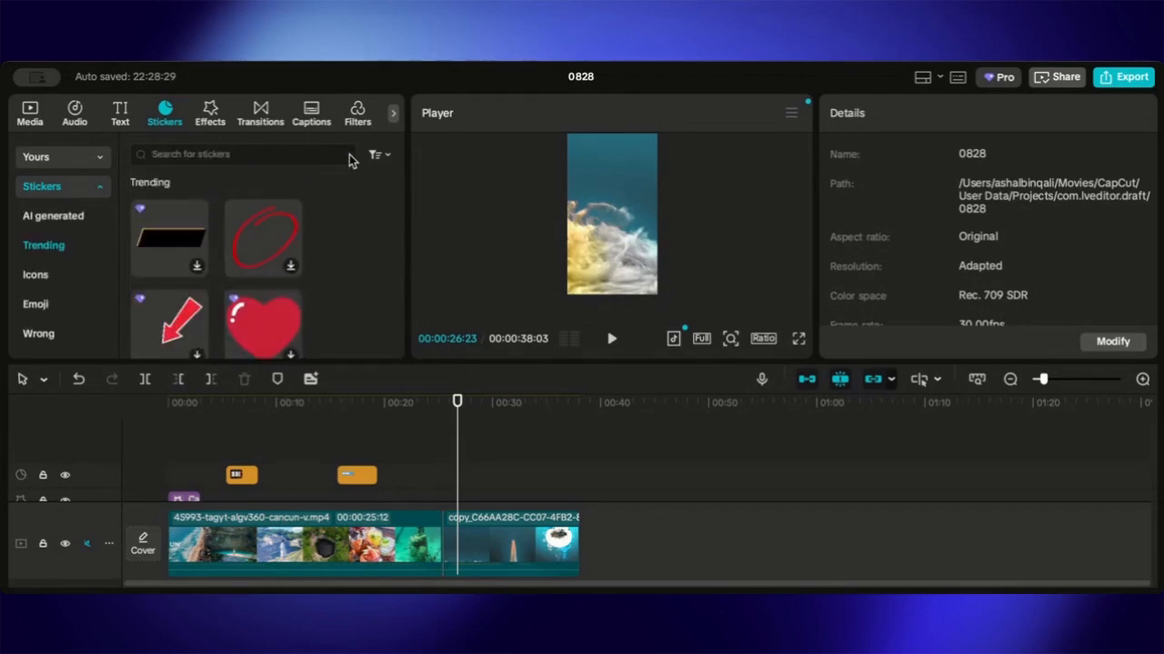
left_click(266, 161)
type("book now")
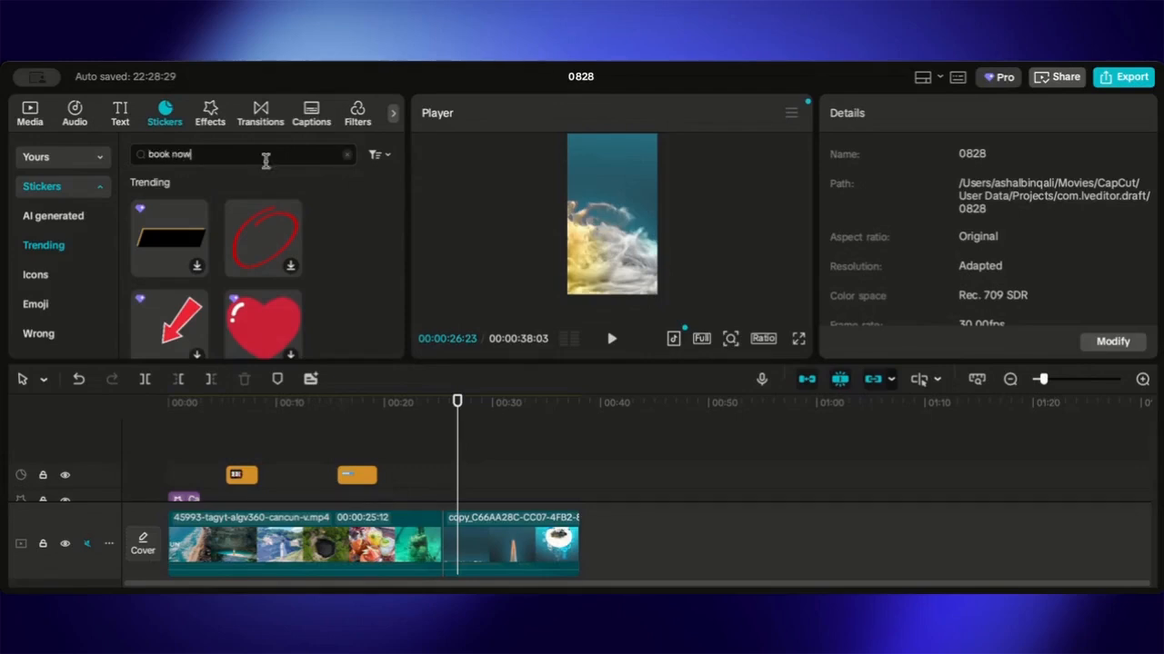
key("Return")
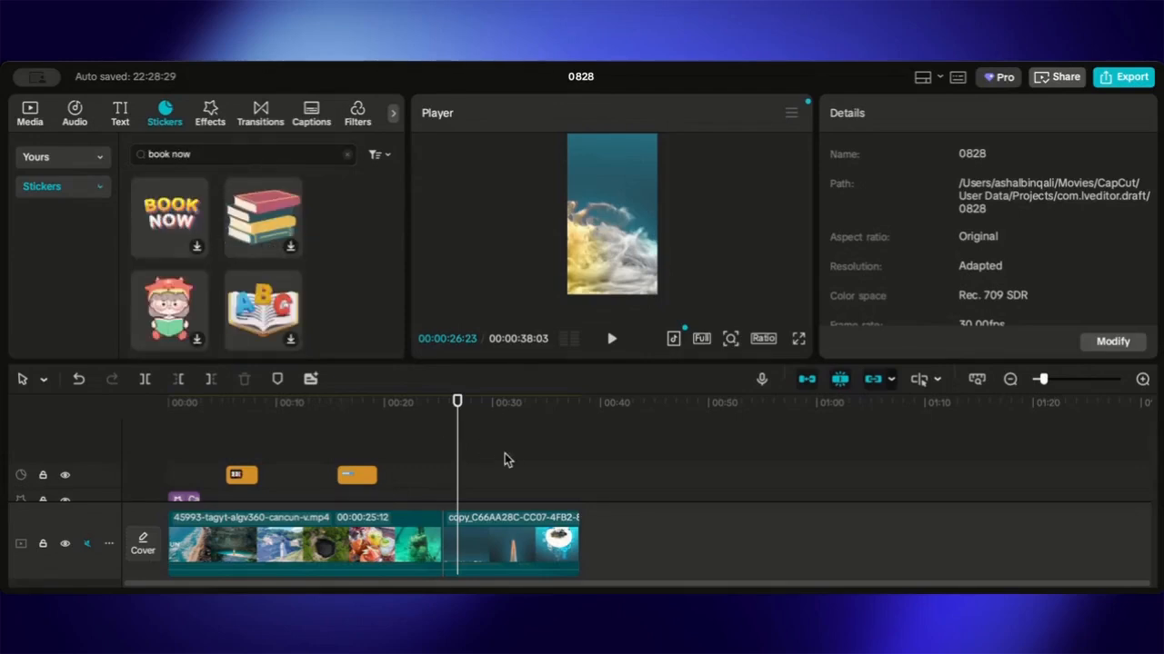
left_click_drag(457, 482, 550, 471)
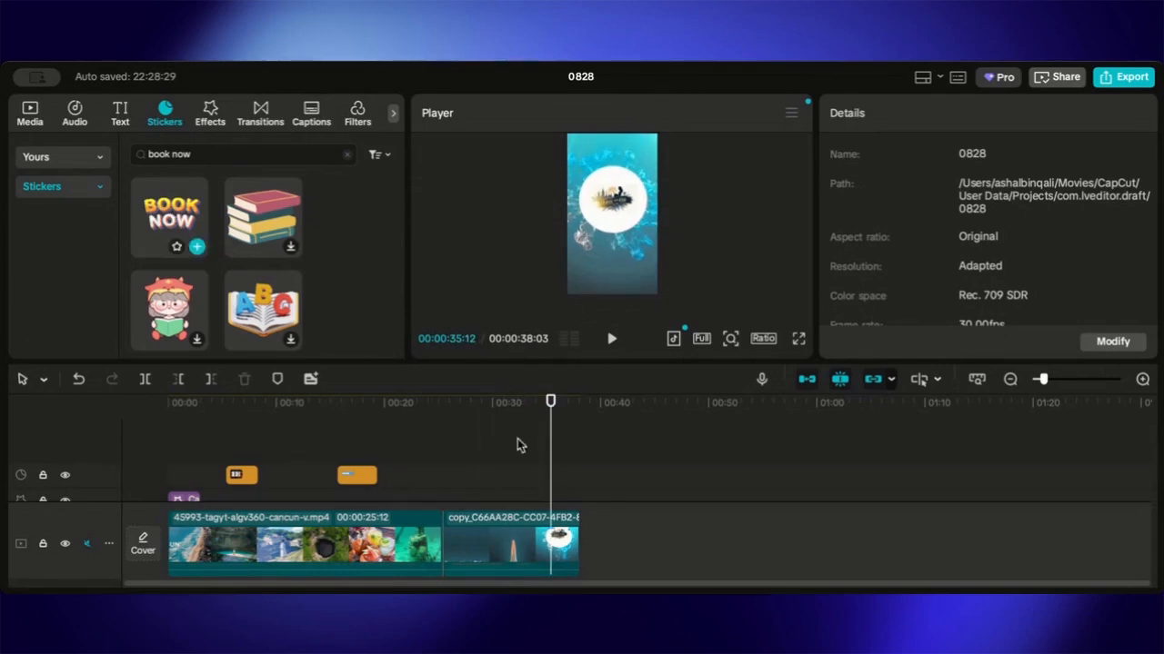
left_click_drag(177, 226, 544, 479)
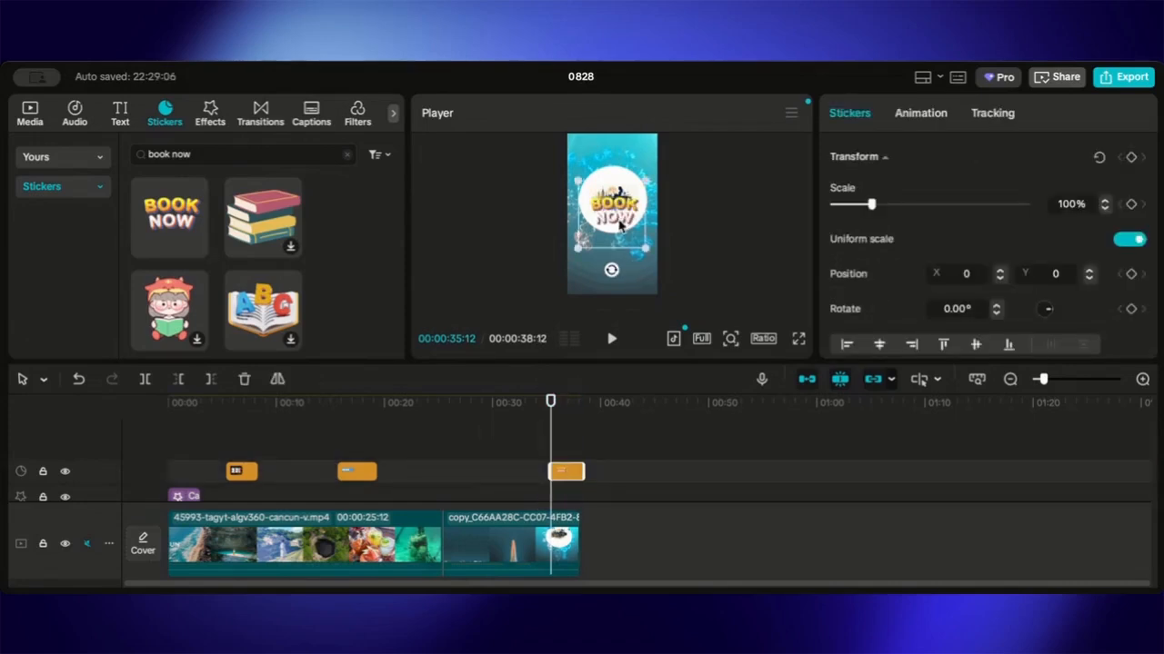
- Move the BOOK NOW sticker lower in the frame to about Y -845
left_click_drag(619, 228, 621, 241)
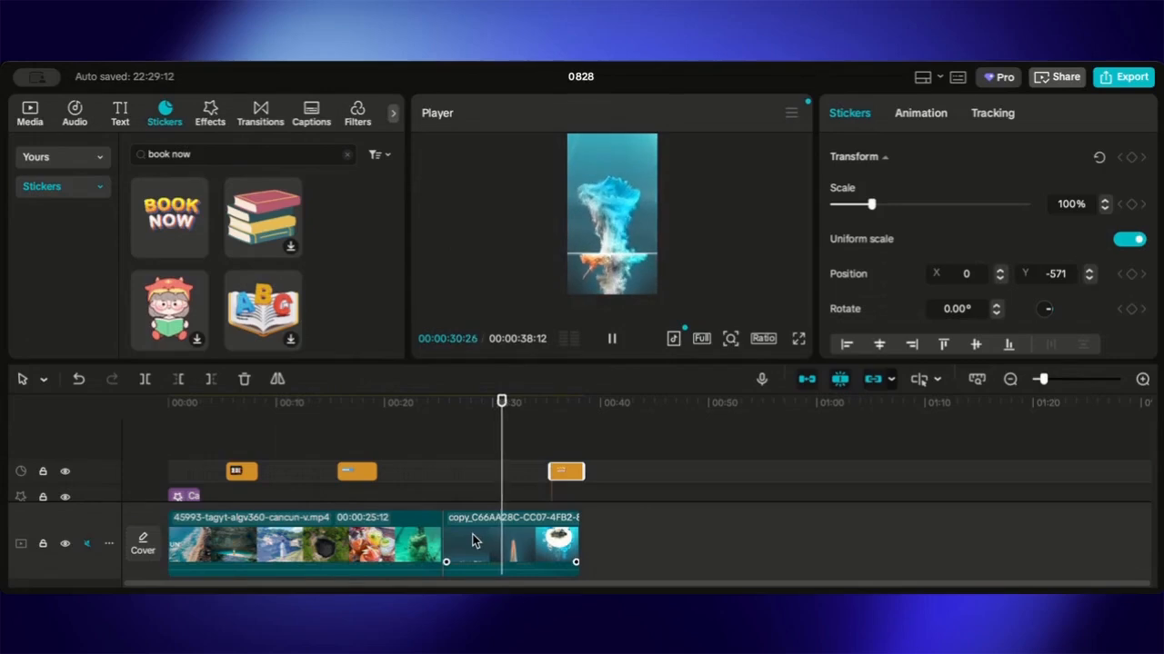
- Trim the start of the end clip so the video is about 36 seconds long
left_click(468, 543)
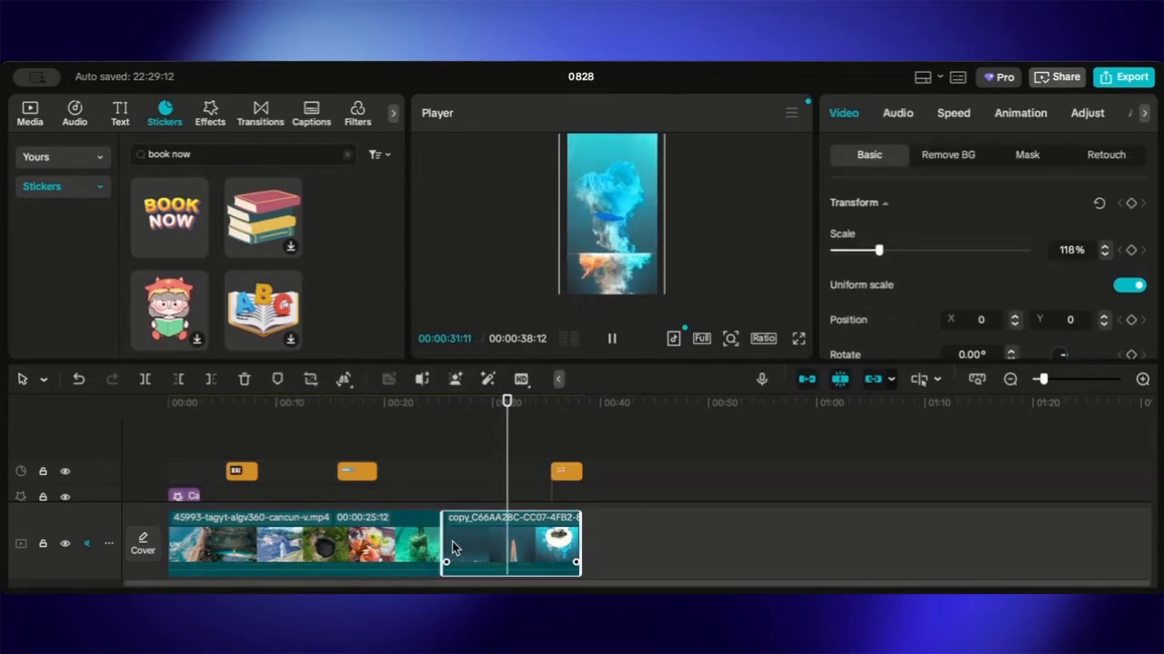
key("space")
left_click_drag(447, 541, 474, 542)
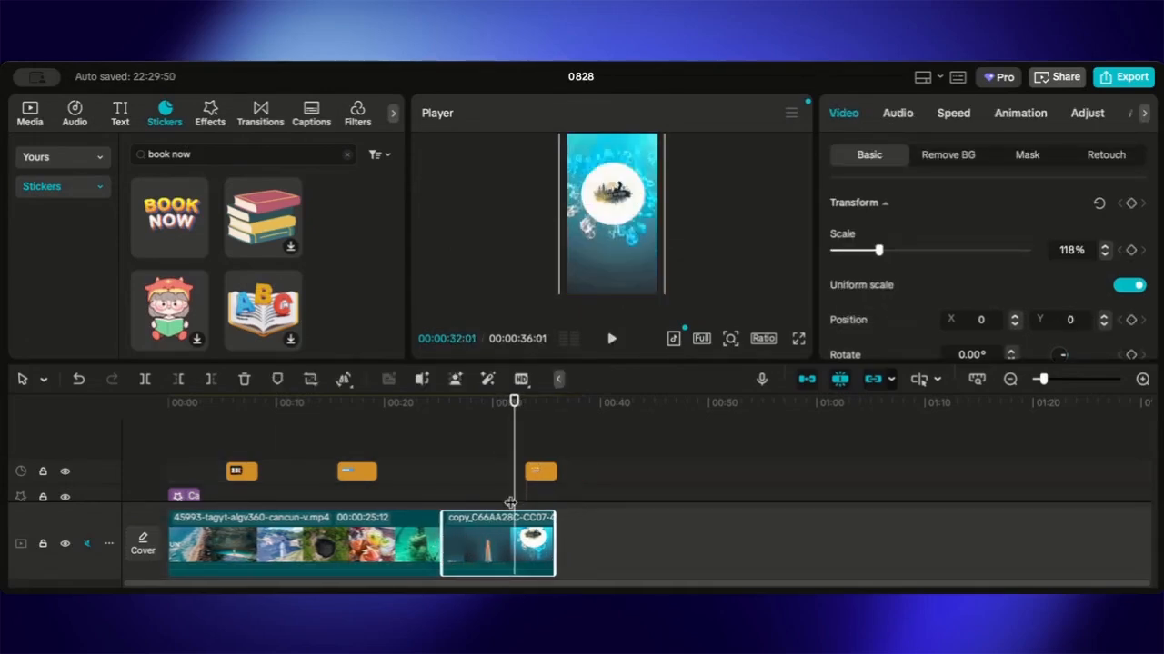
left_click_drag(513, 501, 553, 505)
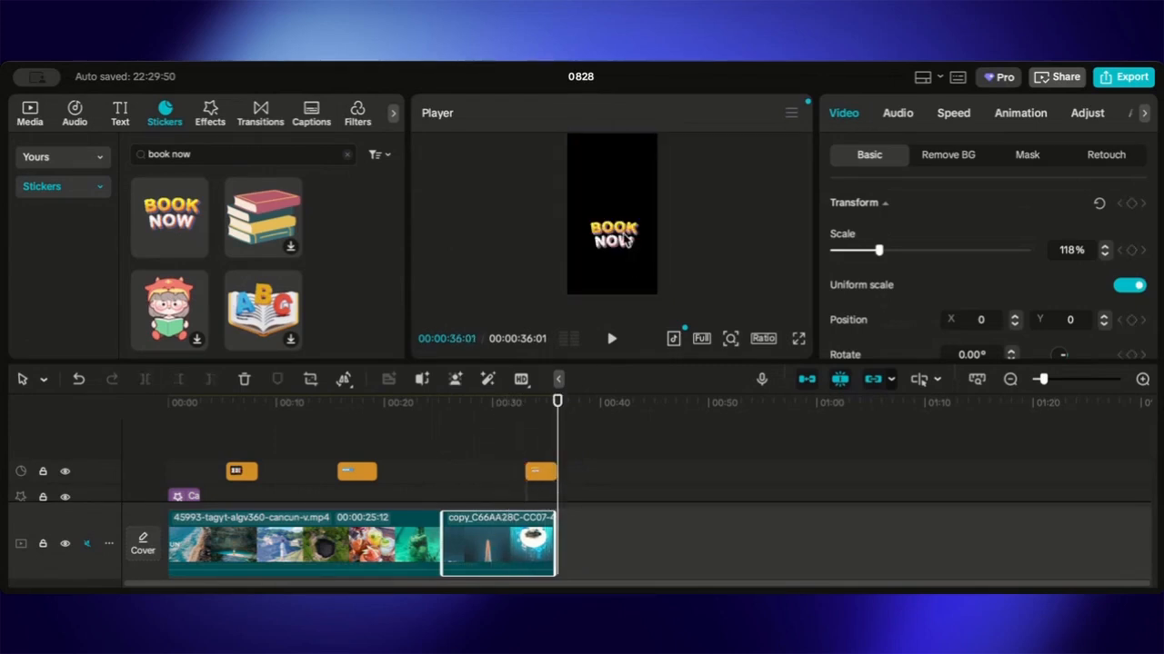
- Nudge the BOOK NOW sticker slightly lower in the frame over the end clip
left_click(626, 242)
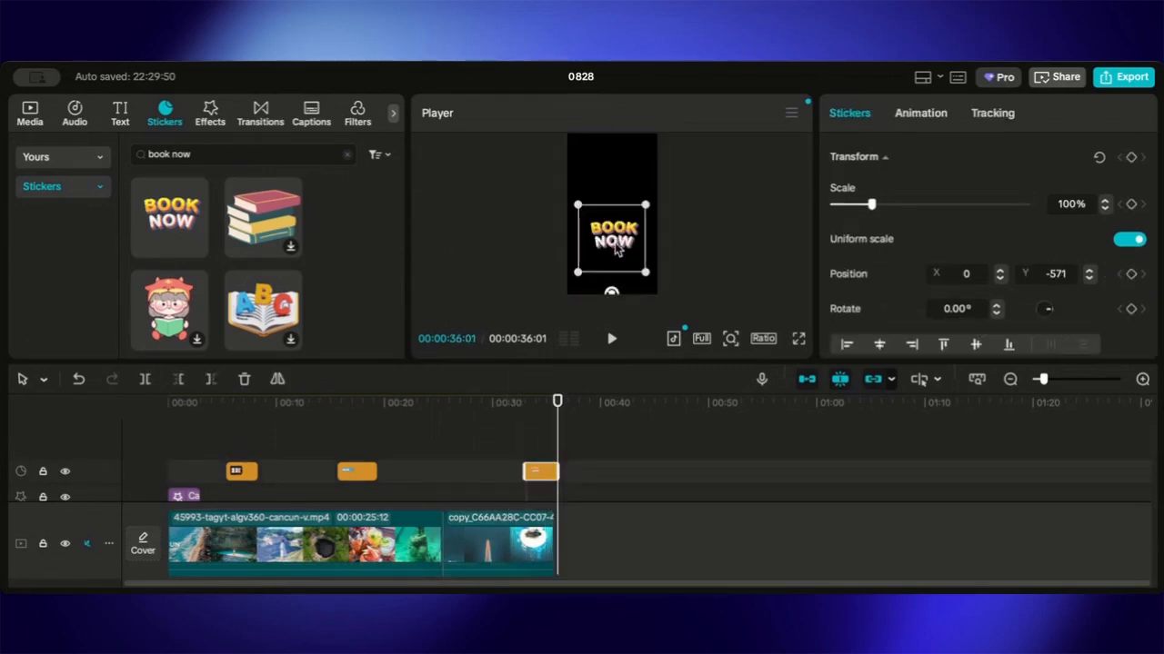
left_click(593, 297)
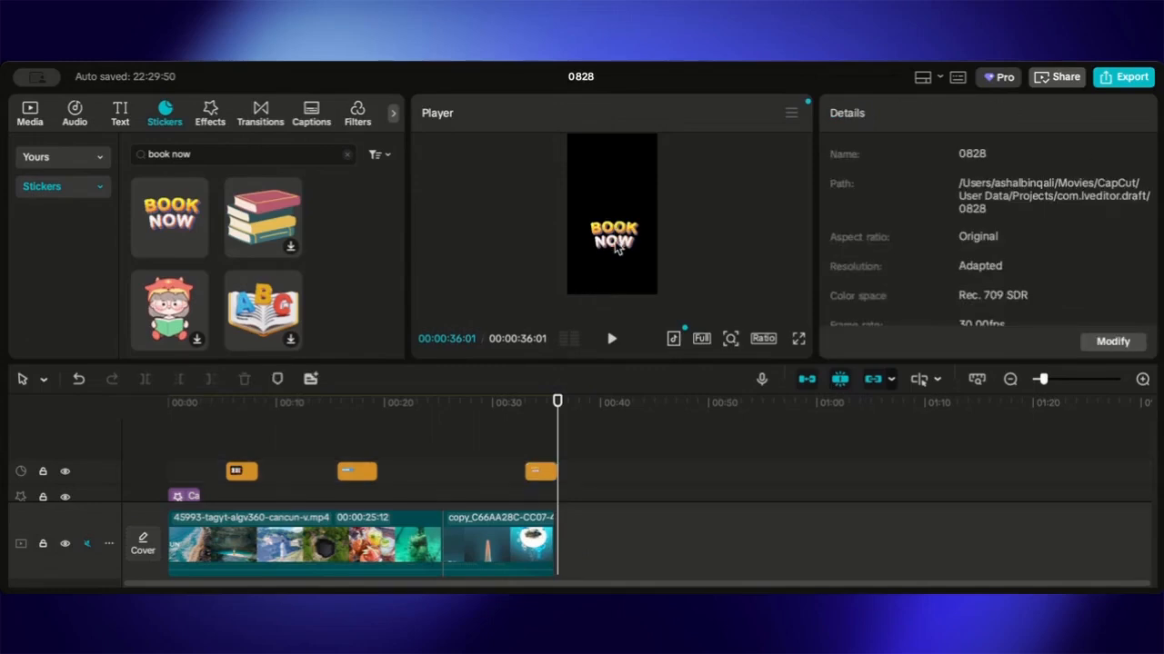
left_click(616, 249)
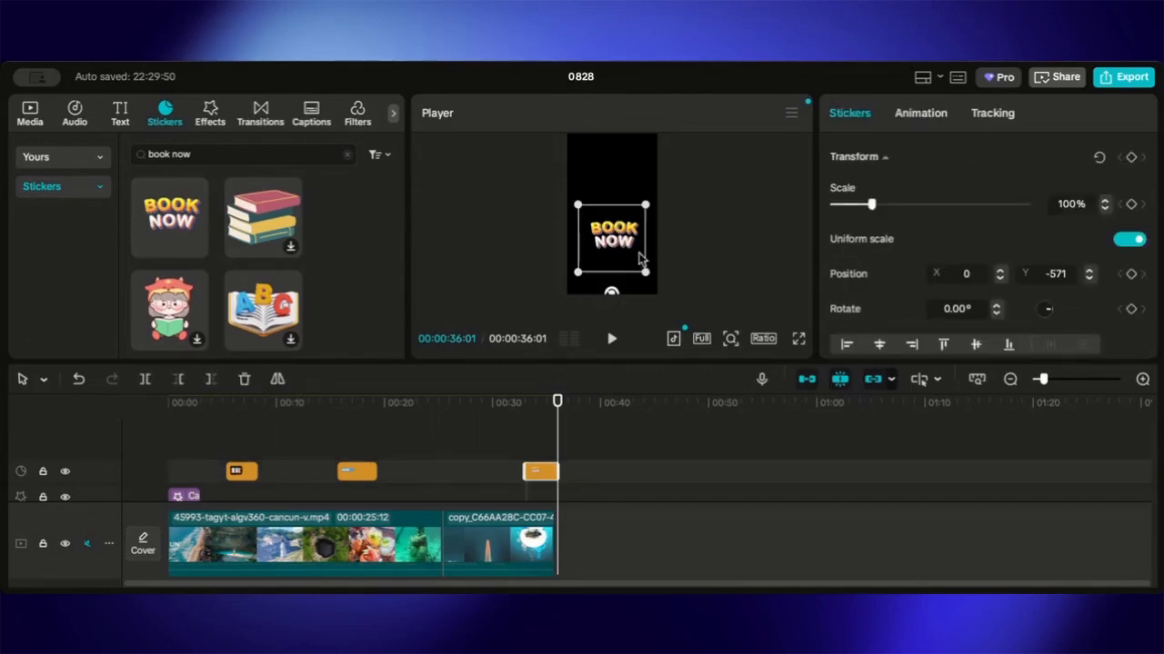
left_click(653, 243)
mouse_move(614, 240)
left_mouse_down()
mouse_move(614, 264)
mouse_move(604, 246)
mouse_move(613, 249)
left_mouse_up()
left_click(716, 241)
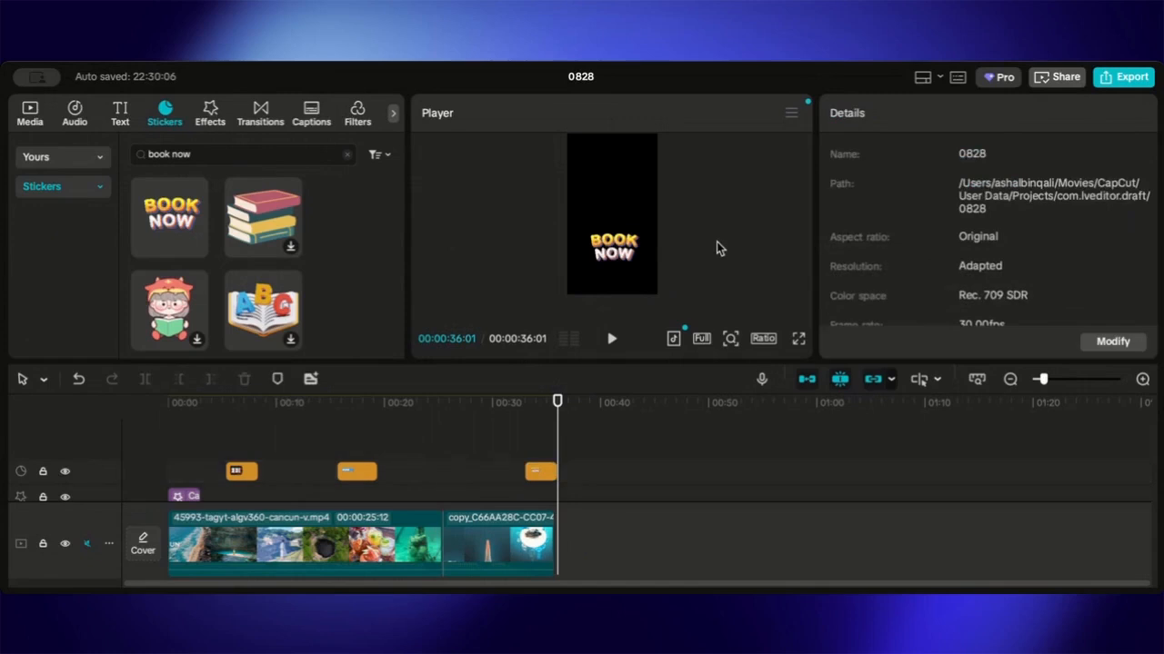
- Preview several trending music tracks in the audio library
left_click(27, 115)
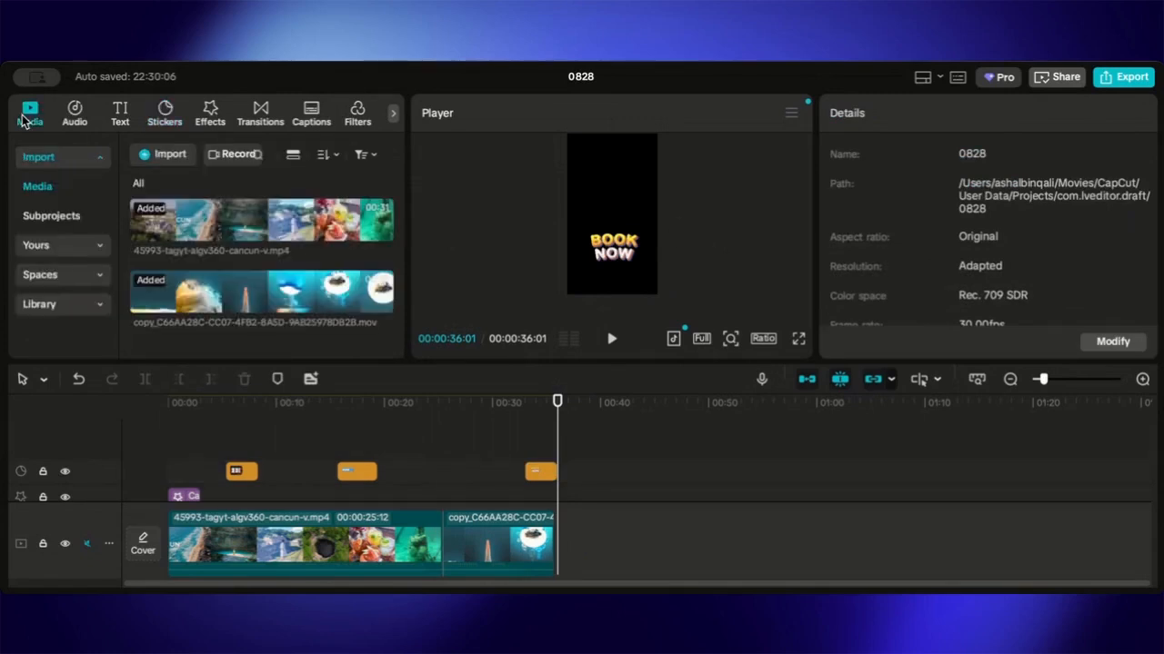
left_click(76, 112)
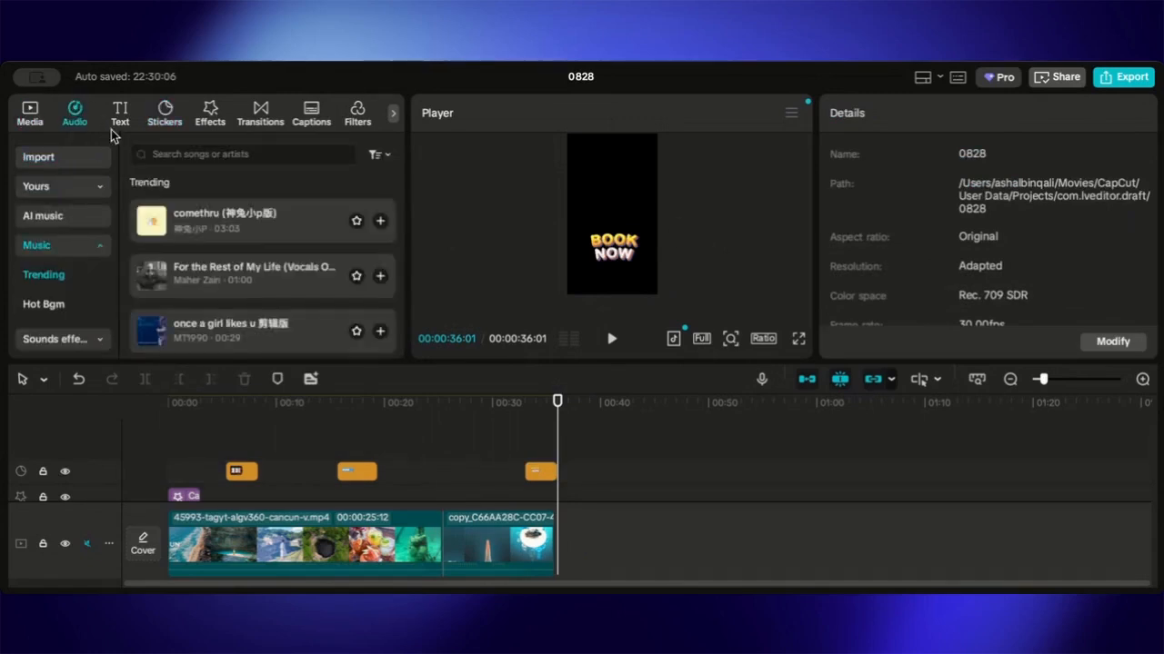
left_click(223, 225)
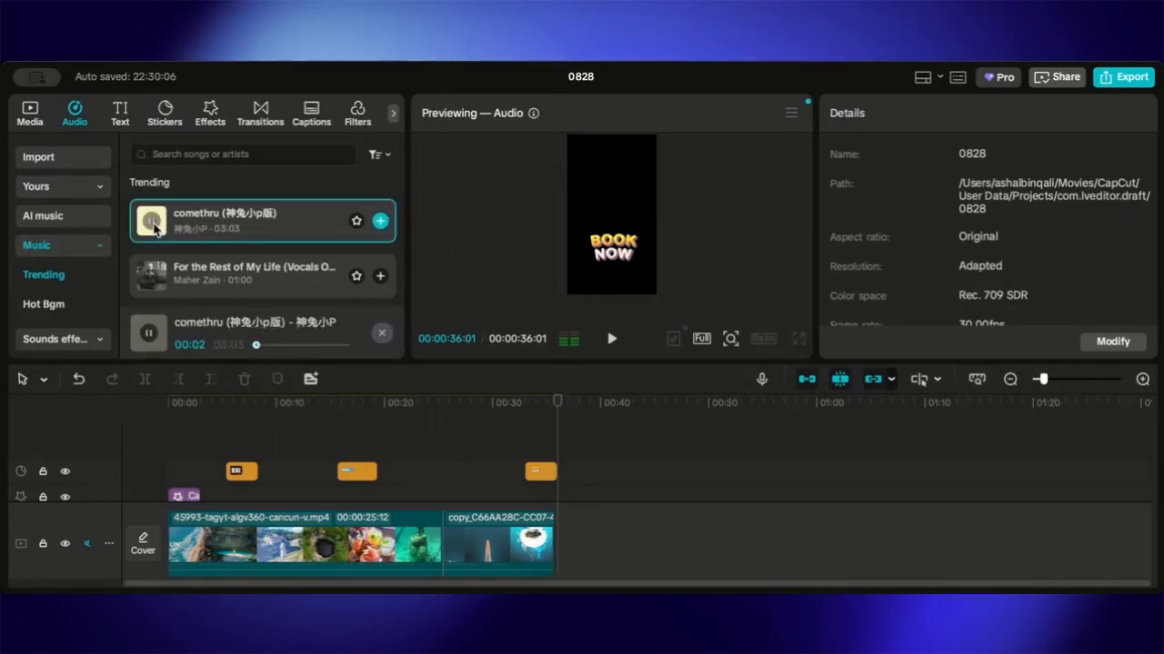
scroll(154, 278, "down", 3)
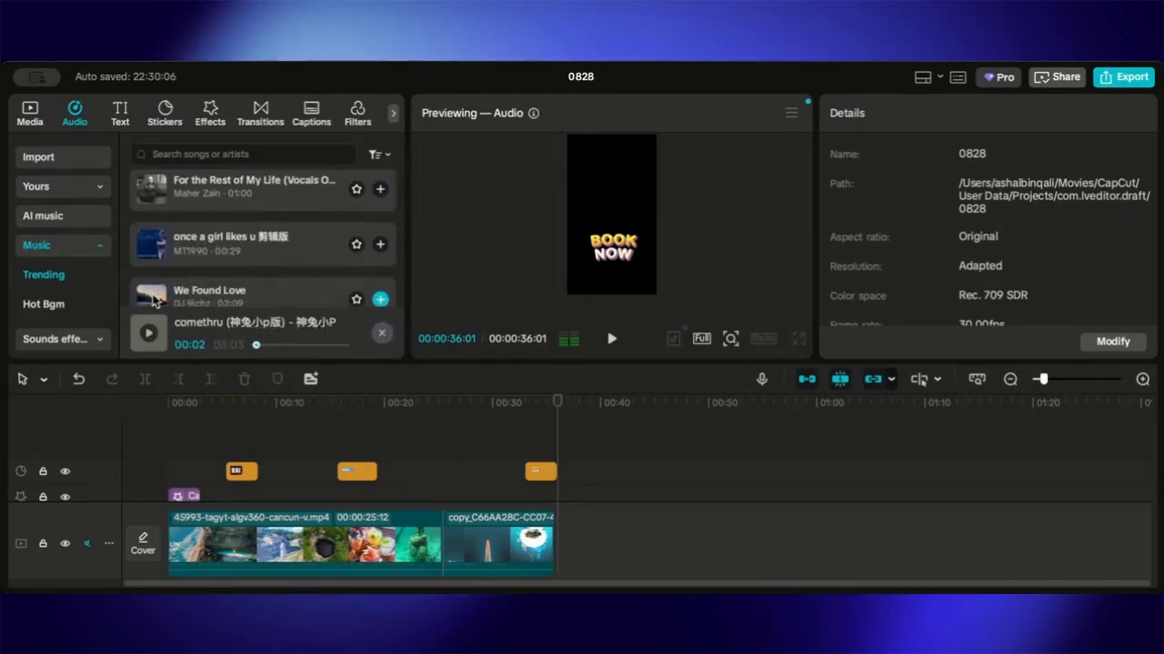
left_click(151, 253)
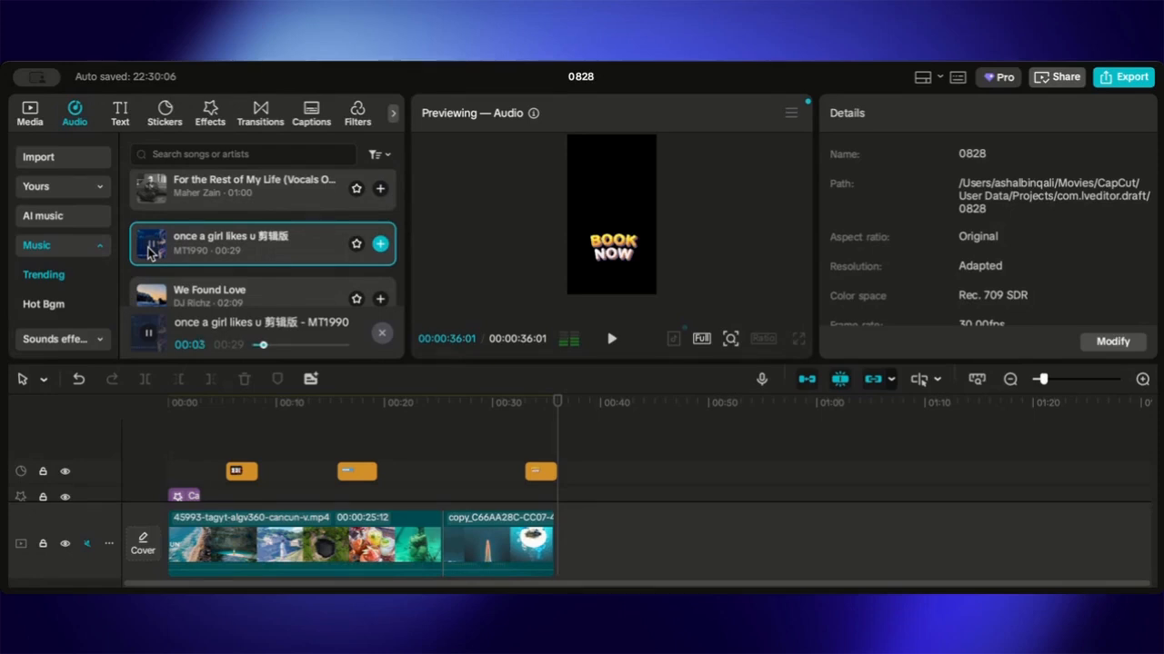
scroll(151, 252, "down", 4)
left_click(151, 221)
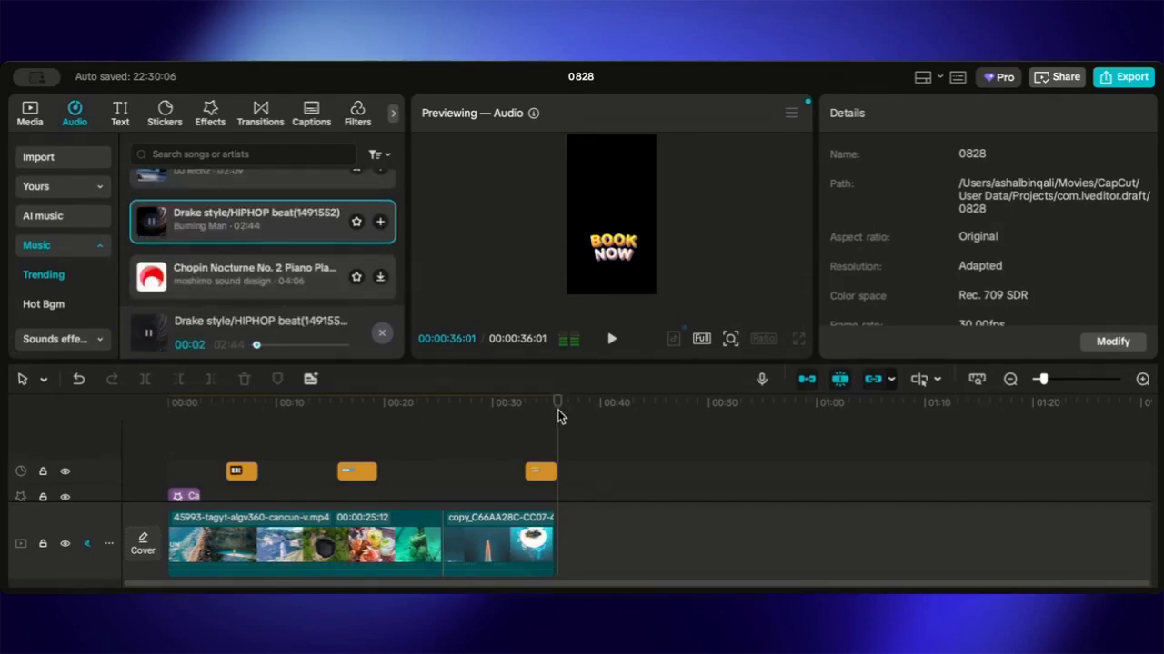
scroll(232, 253, "down", 3)
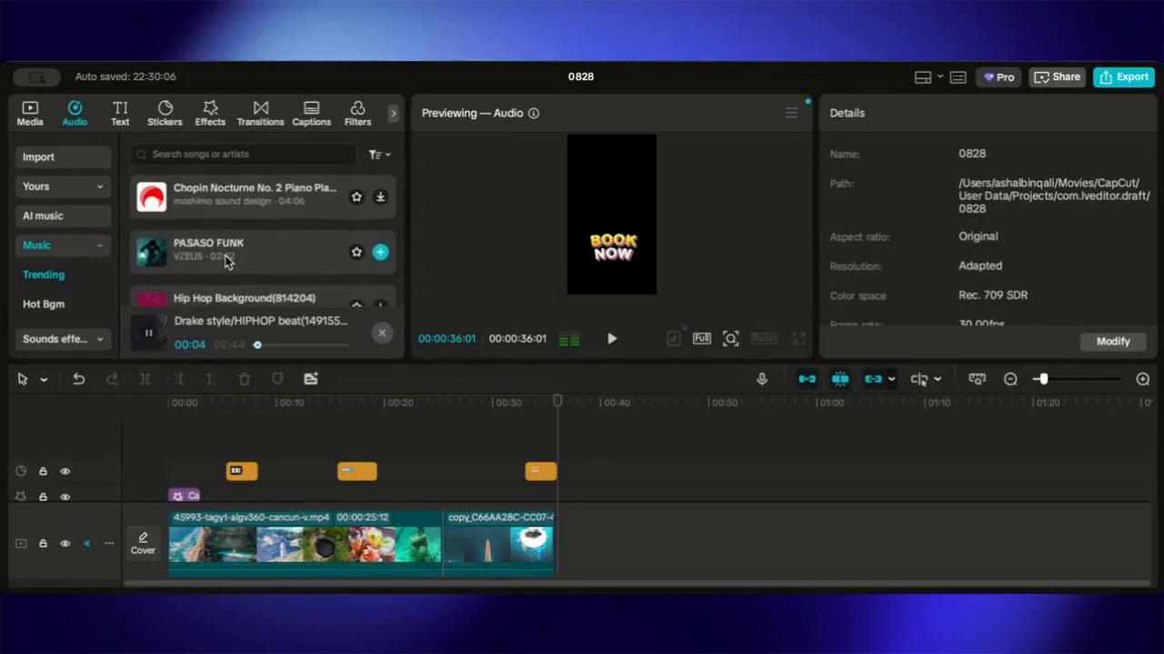
left_click(143, 241)
- Add the PASASO FUNK track to the timeline starting at the beginning of the video
left_click(398, 407)
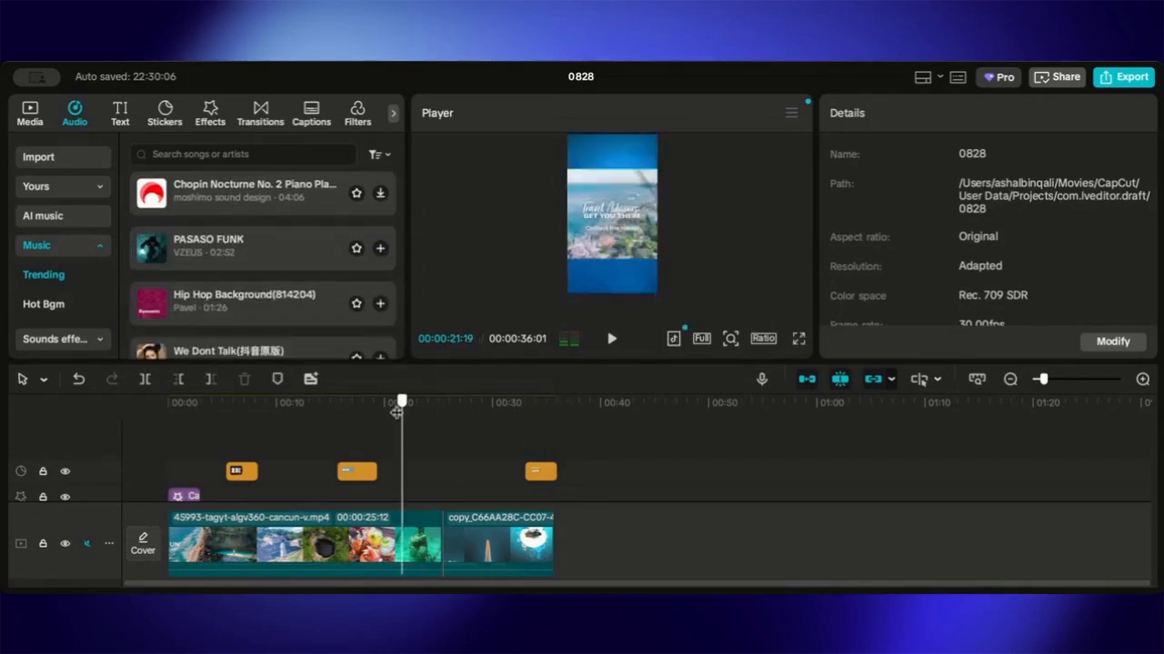
left_click(368, 253)
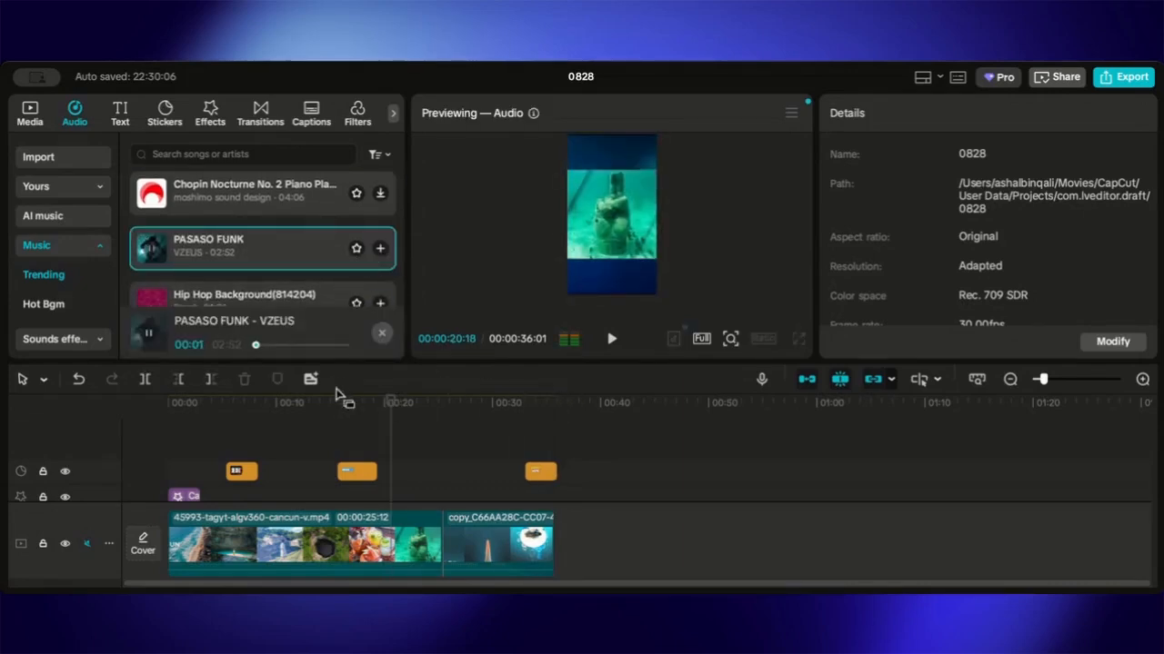
left_click_drag(395, 423, 139, 410)
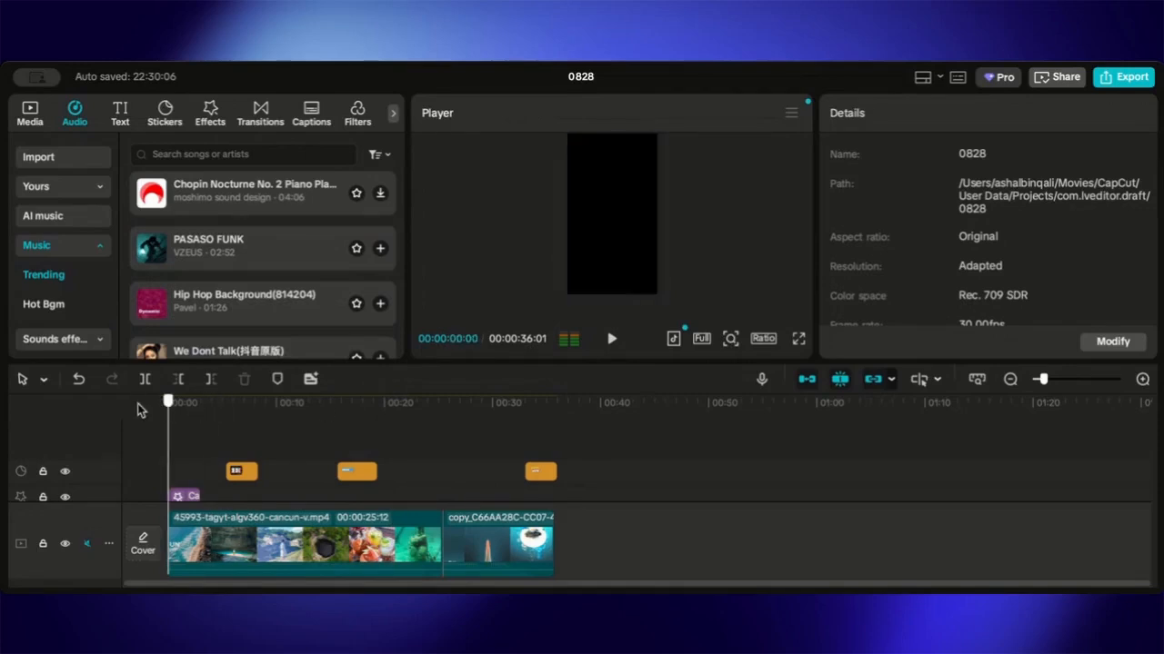
left_click(612, 340)
scroll(614, 458, "down", 2)
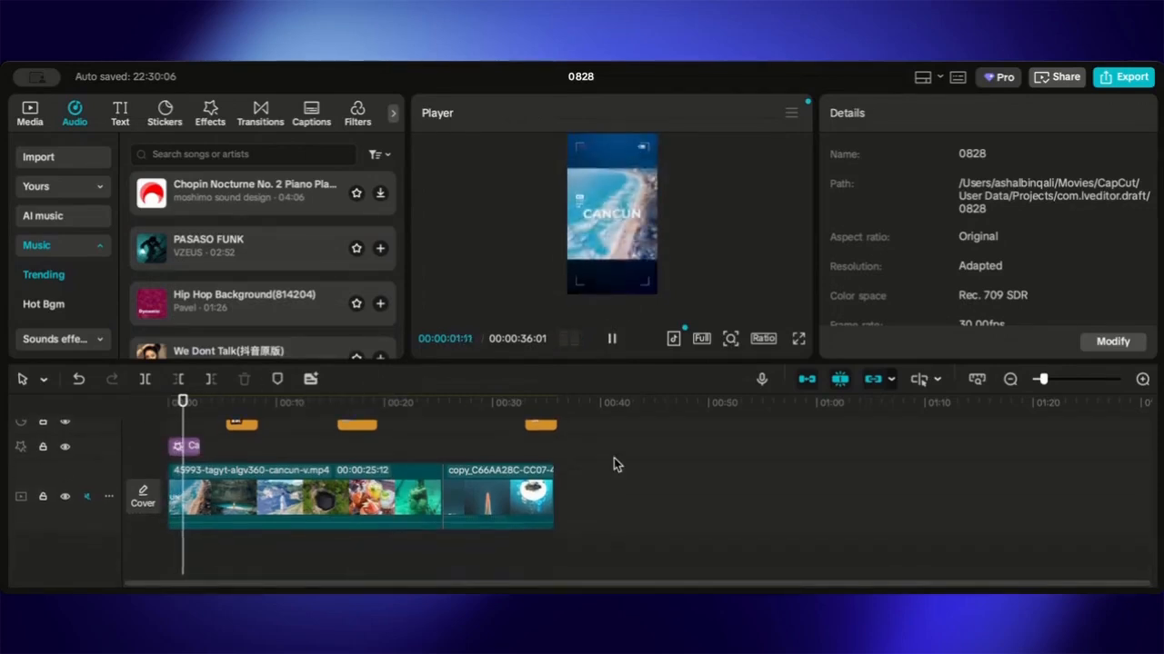
left_click(380, 249)
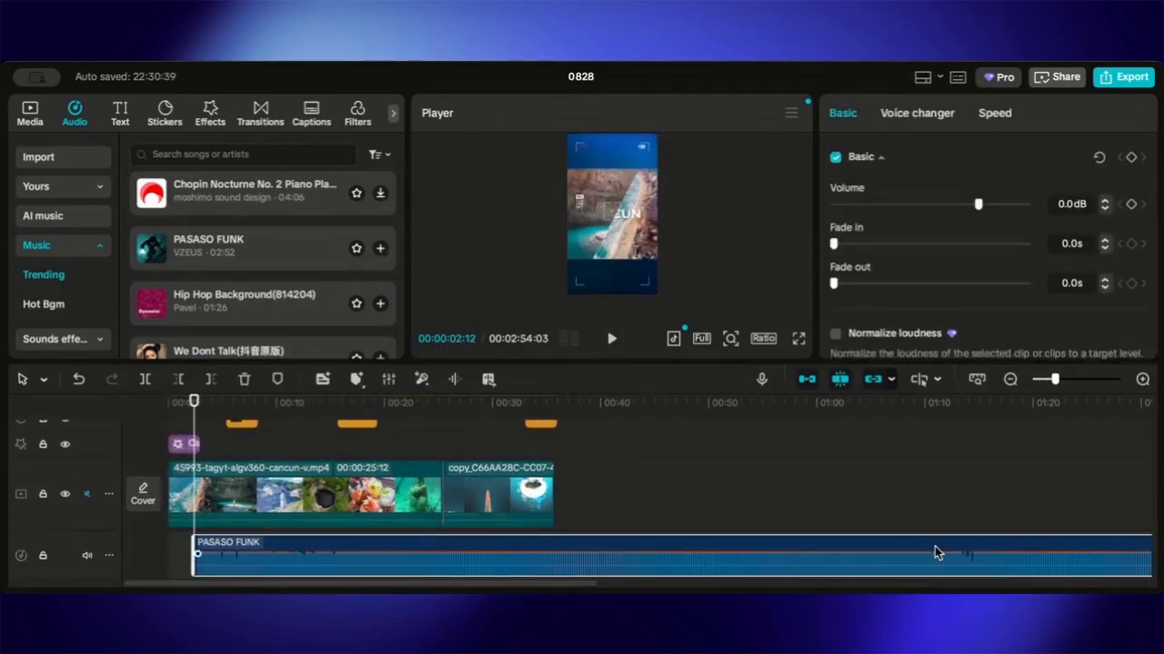
- Trim the PASASO FUNK audio to end with the video at about 36 seconds and play it back
scroll(938, 553, "right", 15)
left_click_drag(841, 562, 546, 536)
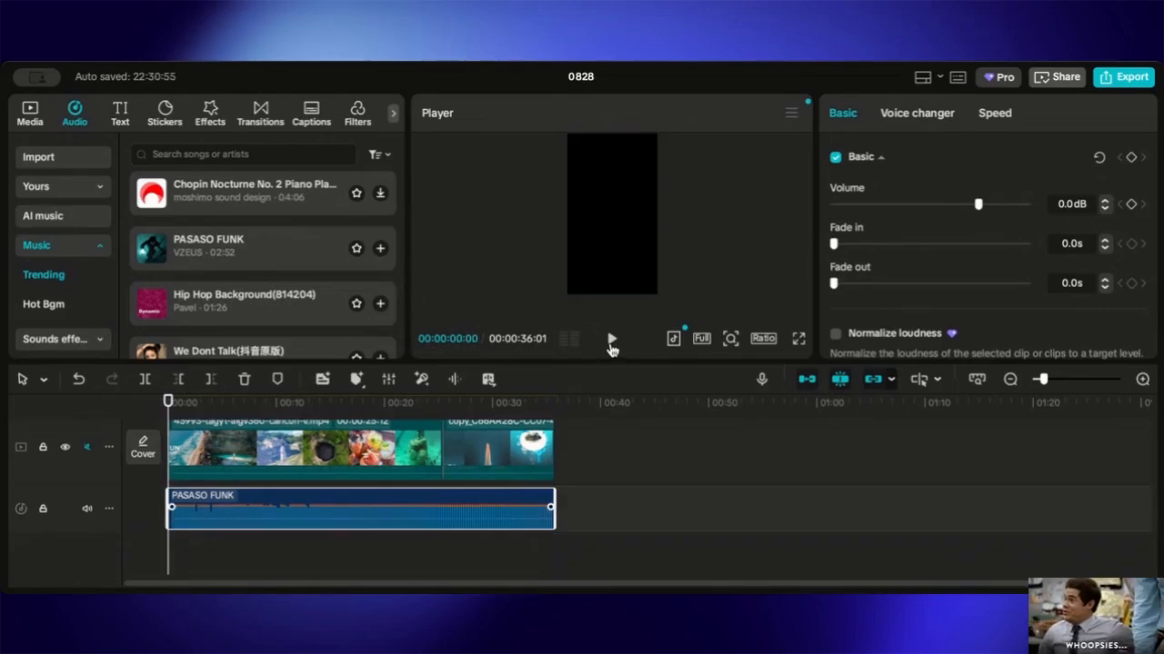
left_click(612, 340)
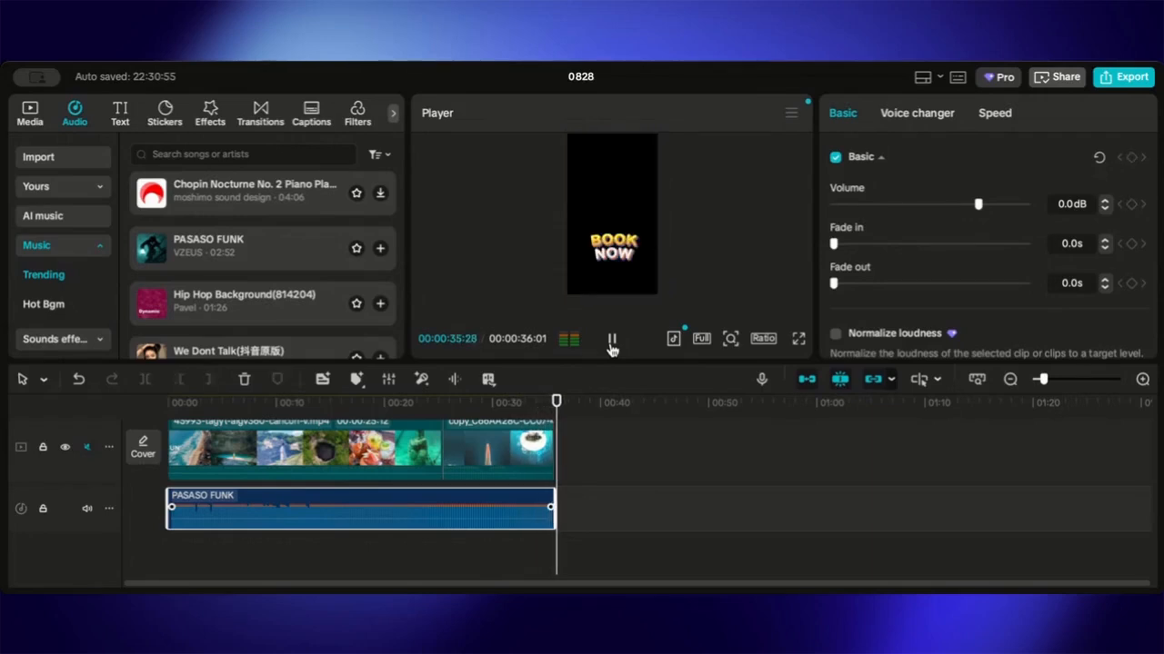
left_click(611, 346)
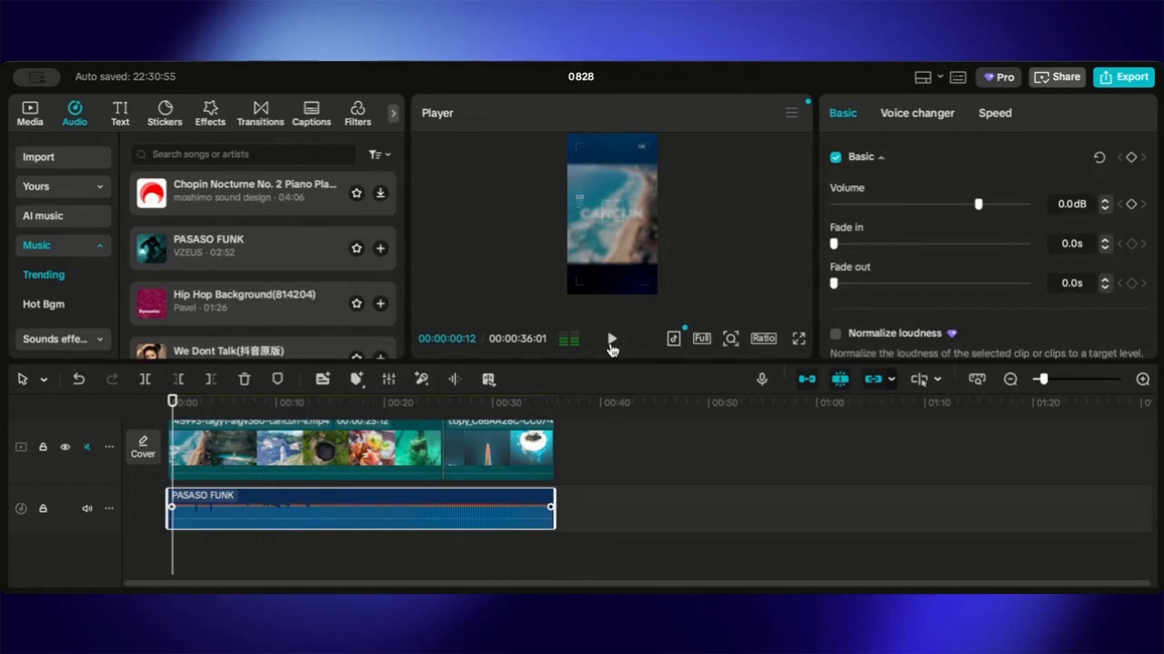
- Delete the main Cancun video clip from the timeline
left_click(318, 452)
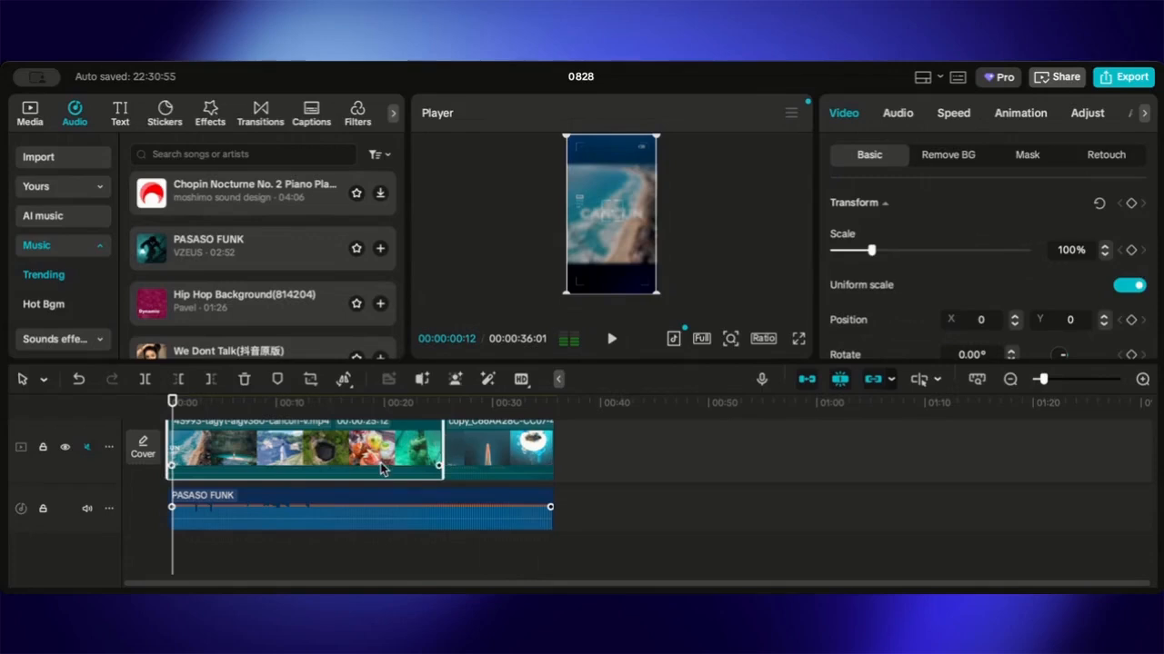
left_click(24, 118)
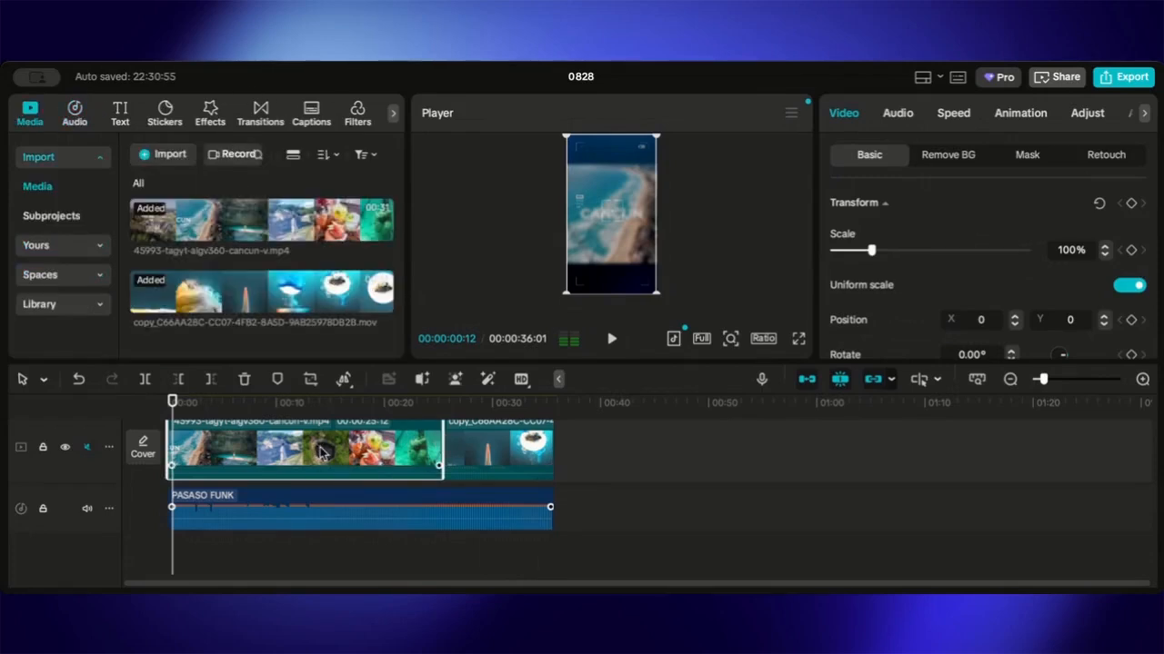
key("Delete")
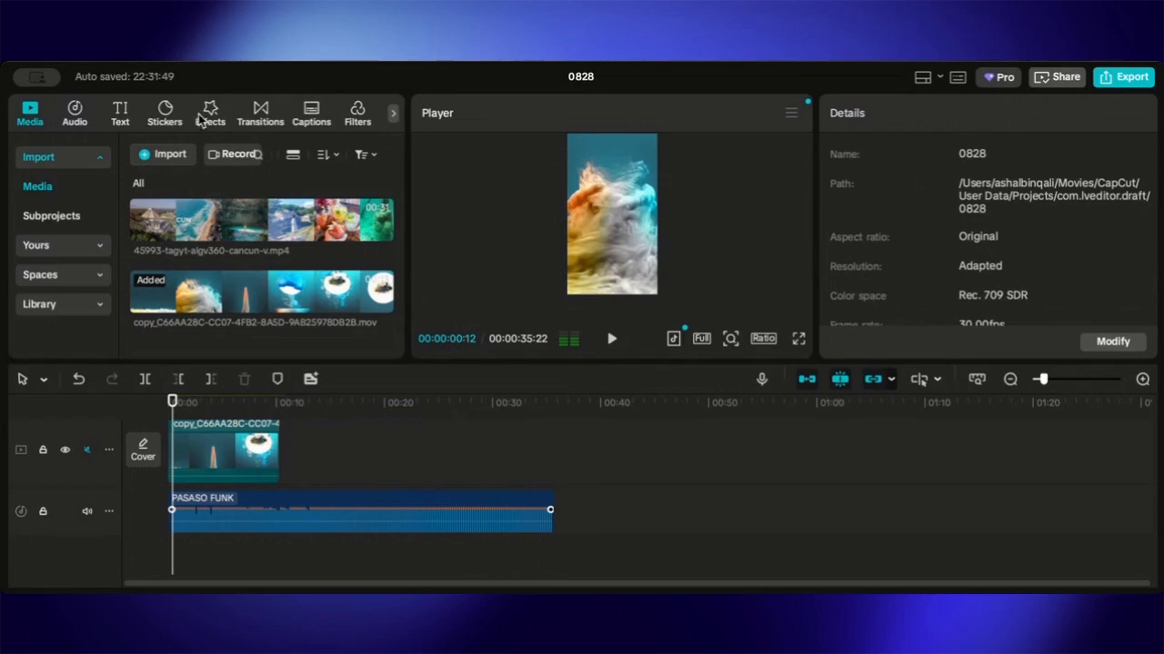
- Import the 45993-tagyt-algv360-australia-v.mp4 video from the Week Marketing Plan folder in Documents into the media library
left_click(164, 154)
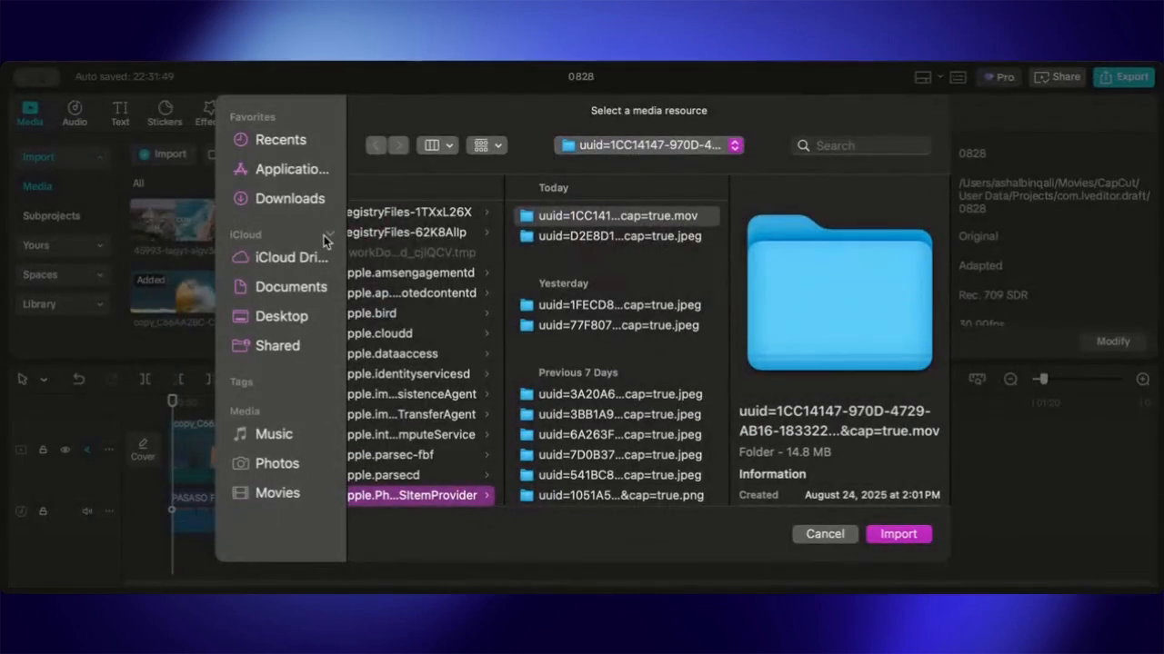
left_click(268, 464)
left_click(297, 284)
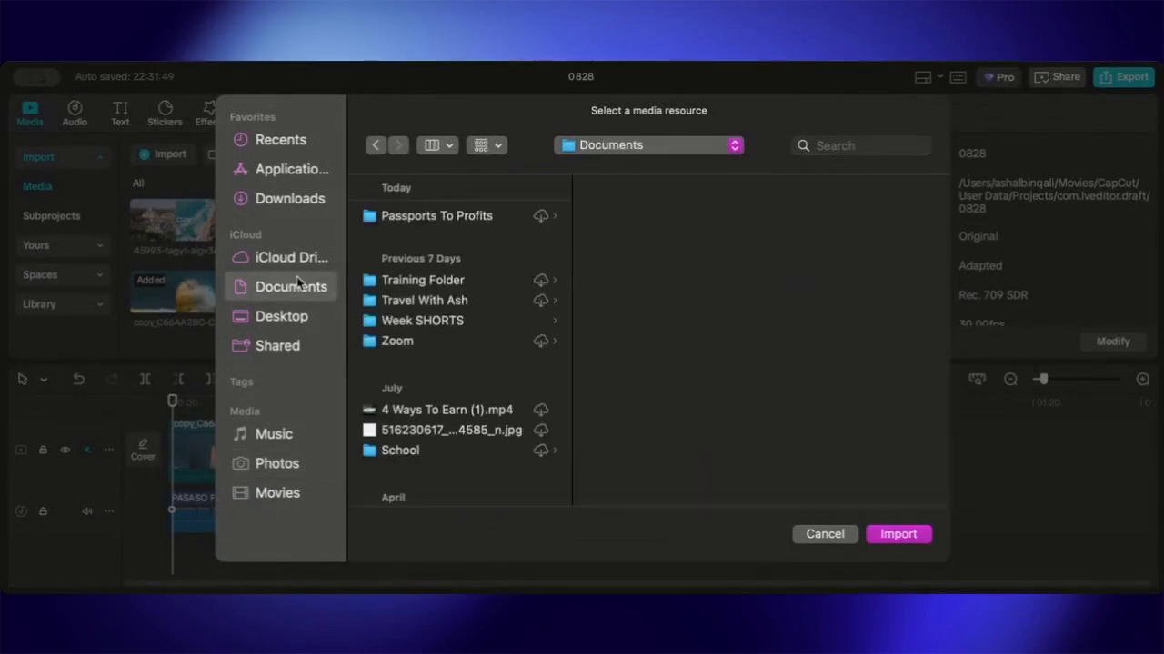
left_click(441, 218)
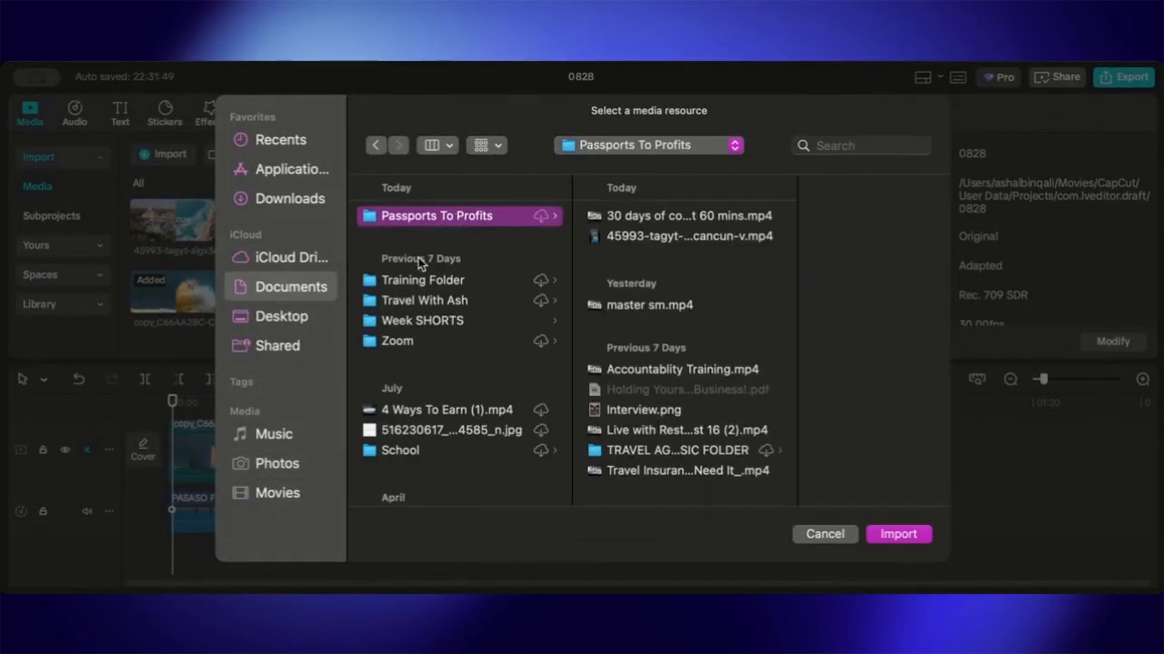
left_click(407, 282)
left_click(417, 301)
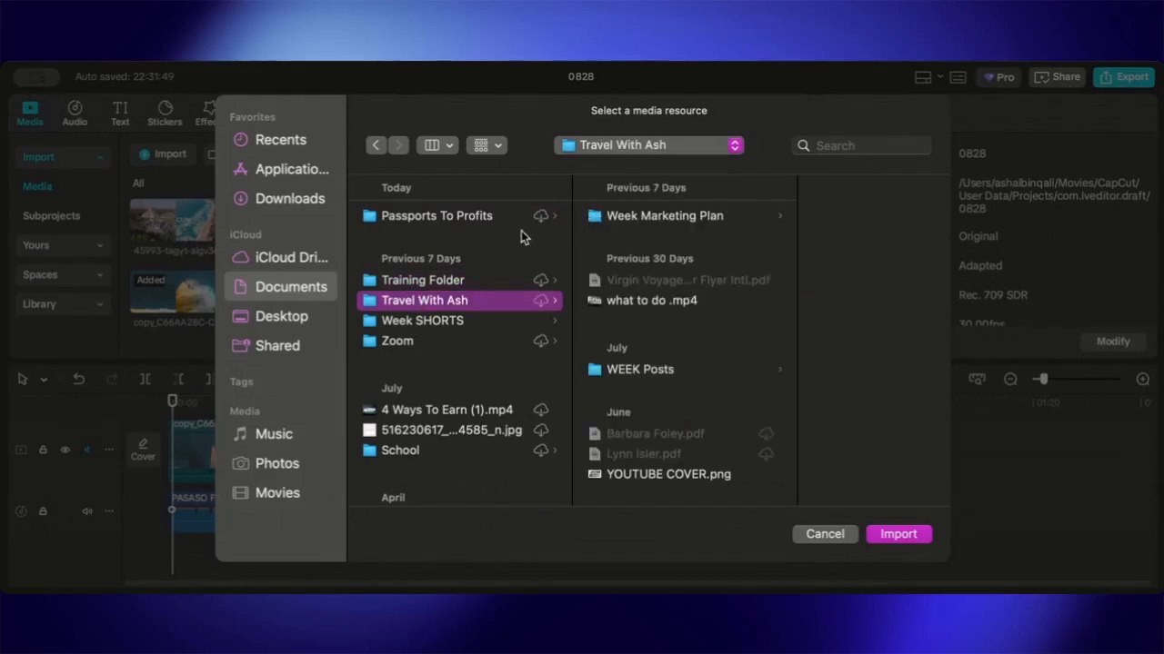
left_click(707, 219)
left_click(844, 221)
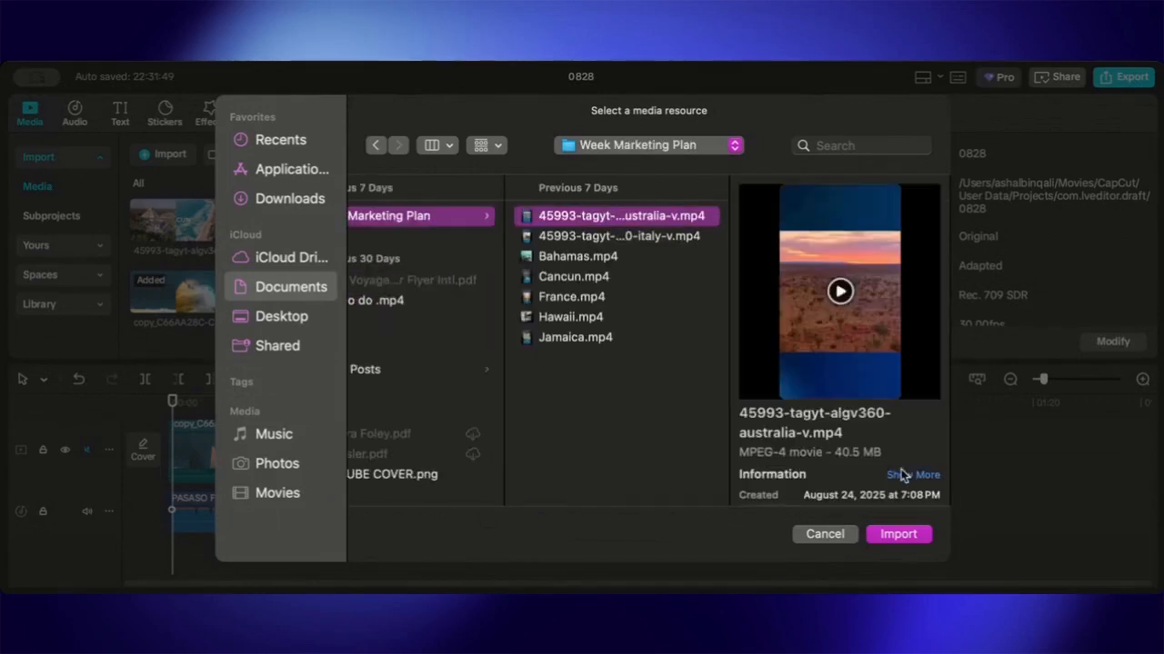
left_click(903, 541)
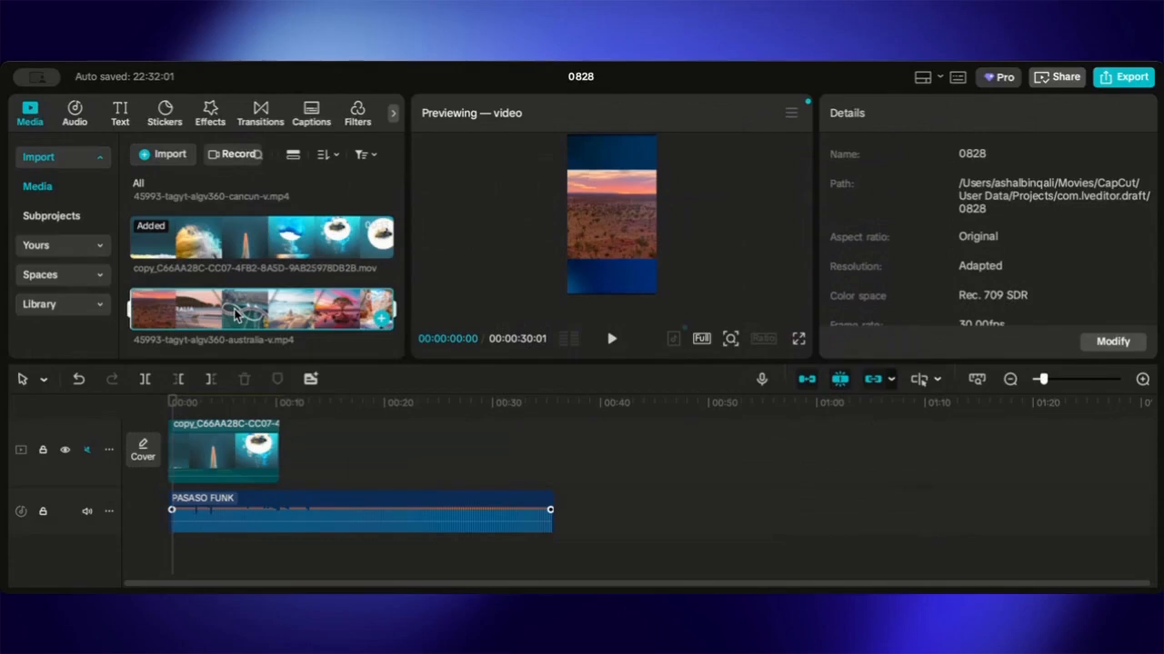
- Place the Australia clip at the start of the video track, before the end clip, and trim about 5 seconds off its beginning
left_click_drag(234, 314, 181, 452)
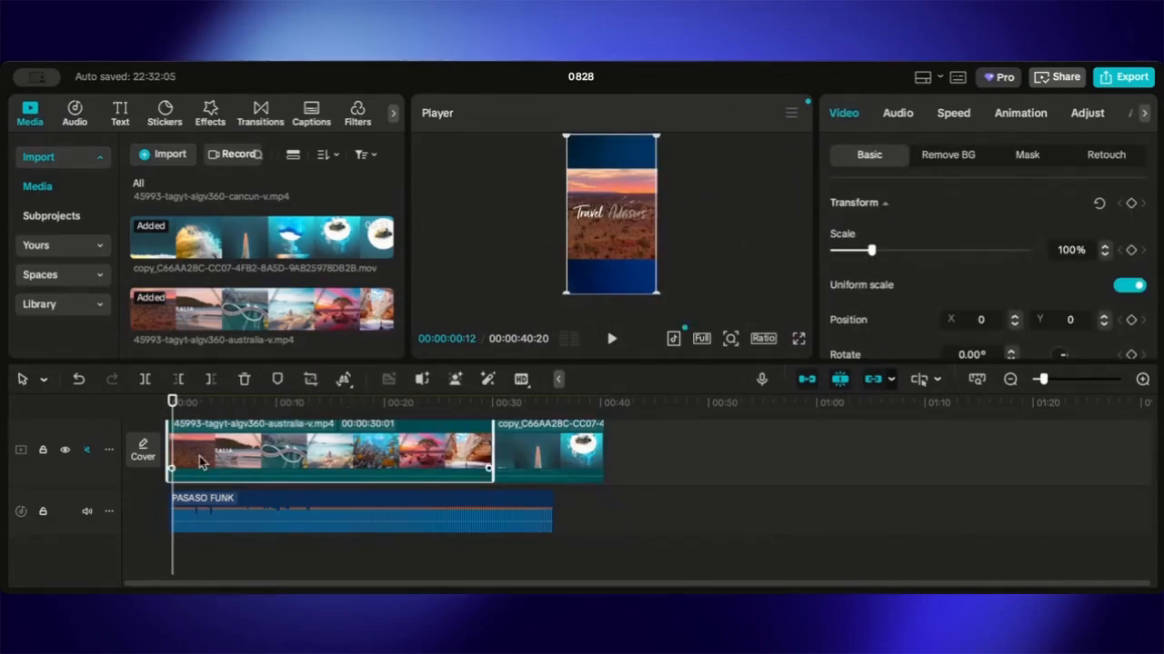
left_click_drag(168, 448, 225, 451)
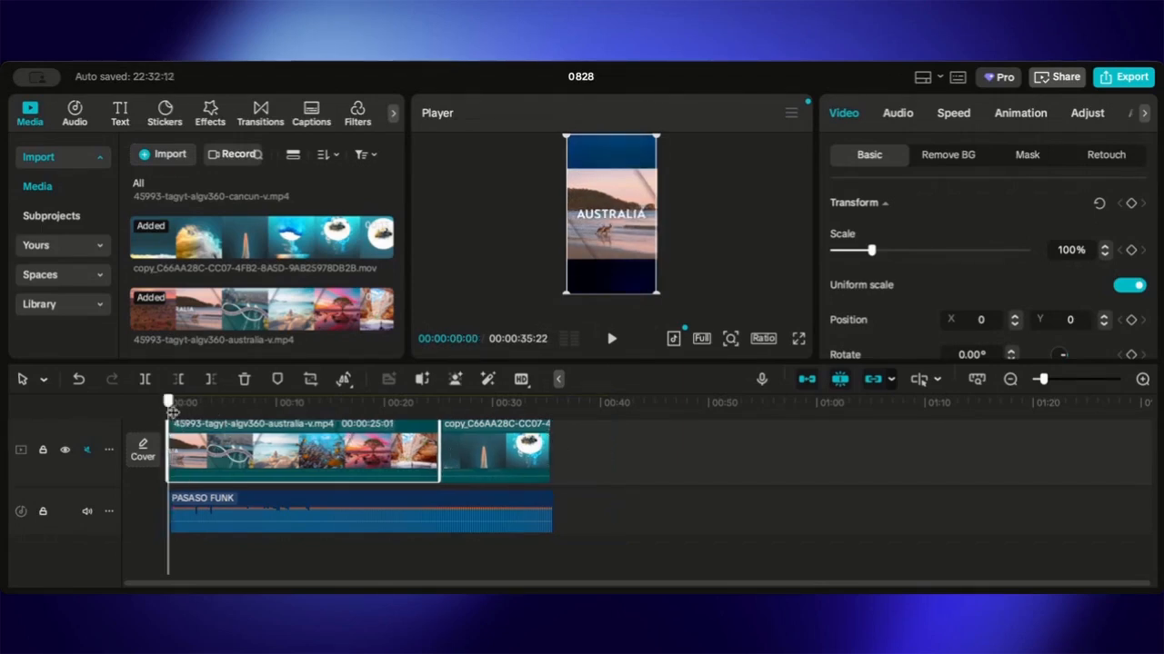
left_click_drag(171, 407, 89, 448)
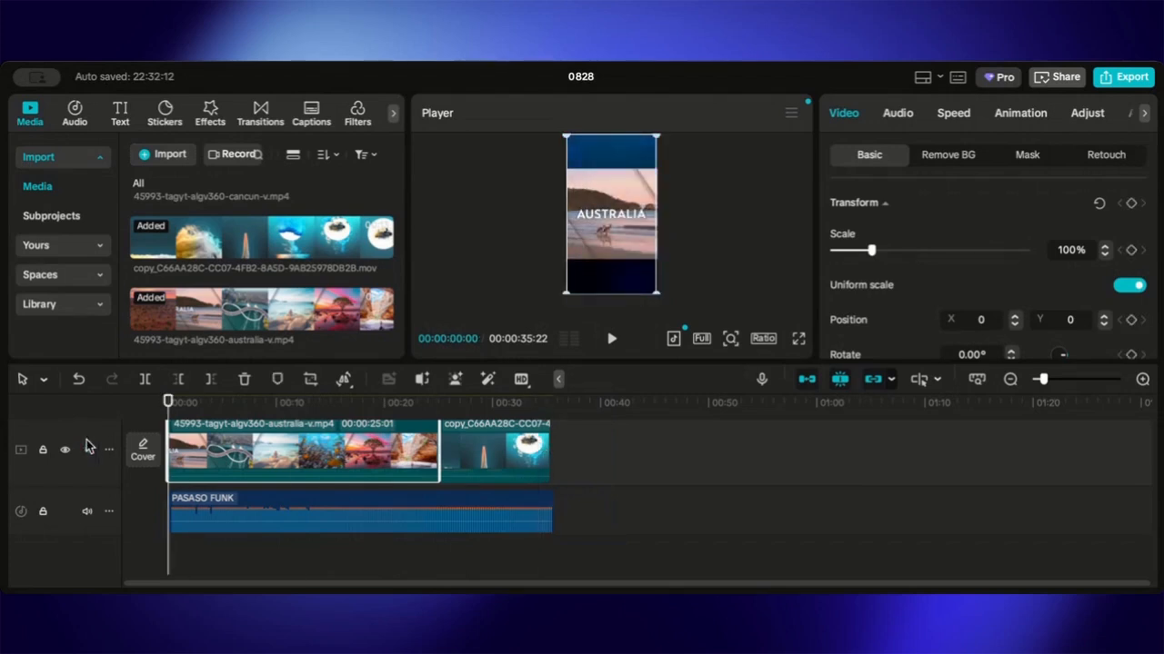